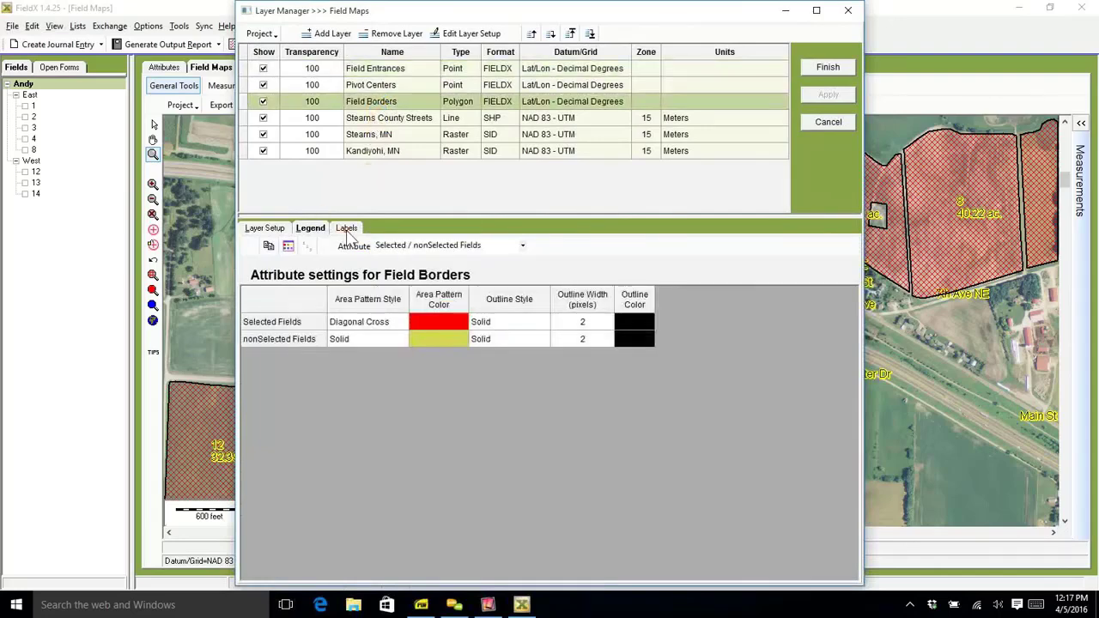
Set the label font of the Field Borders layer to Calibri at size 14.
click(348, 230)
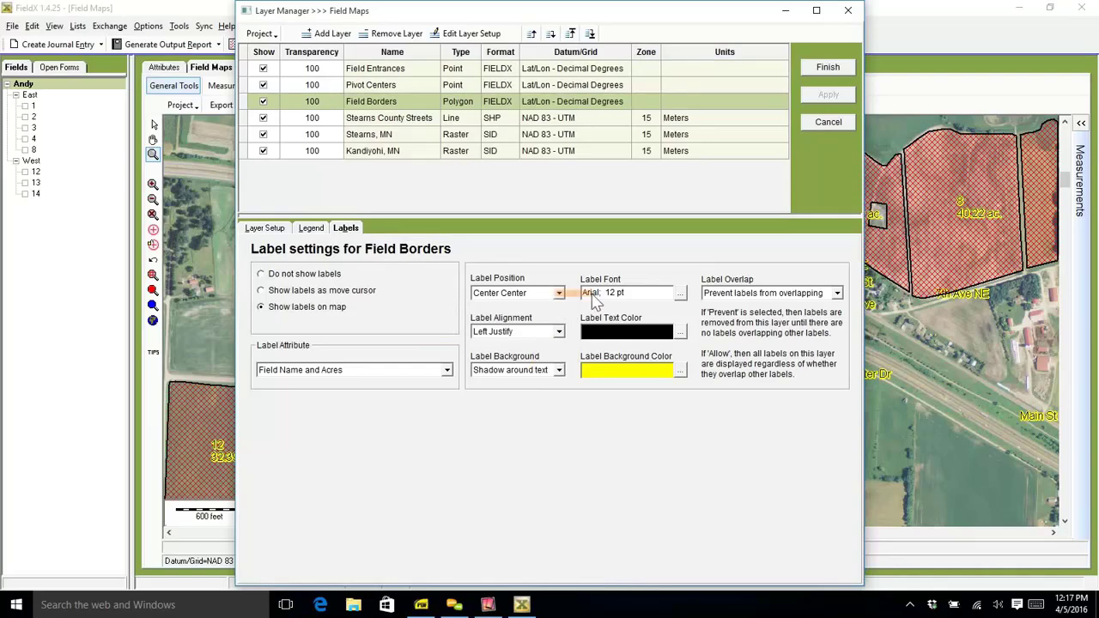
click(677, 295)
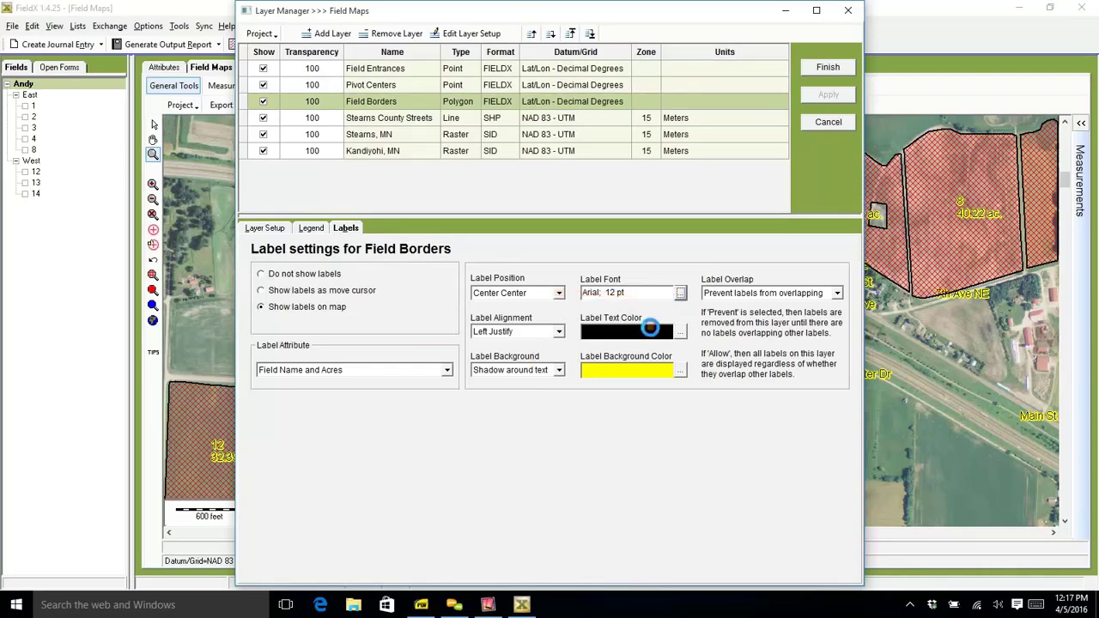
click(682, 294)
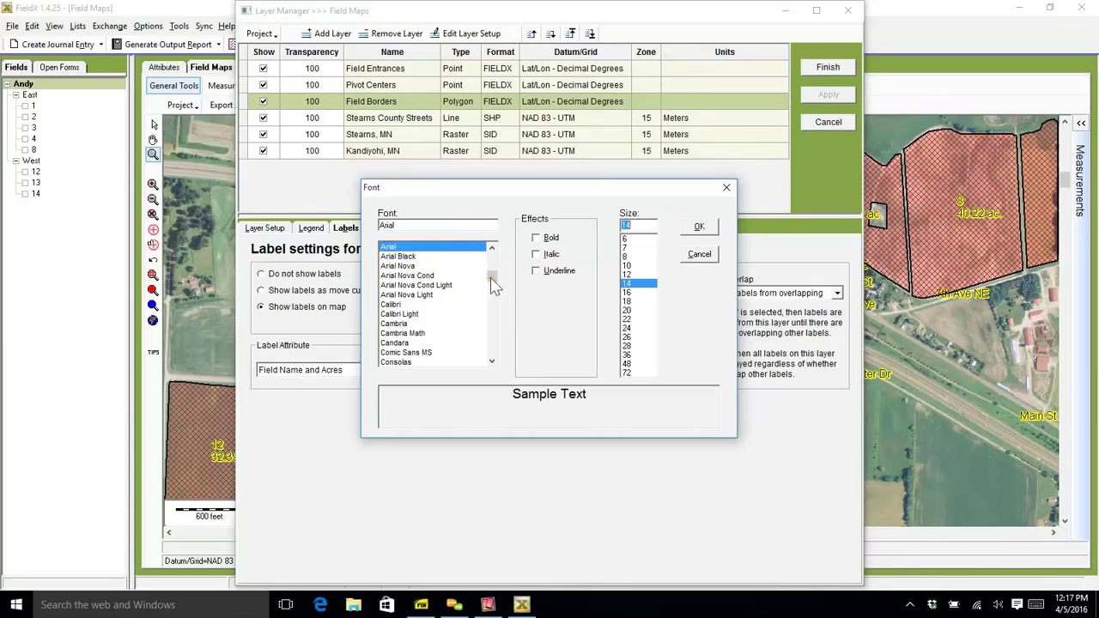
drag(496, 290, 493, 292)
click(391, 284)
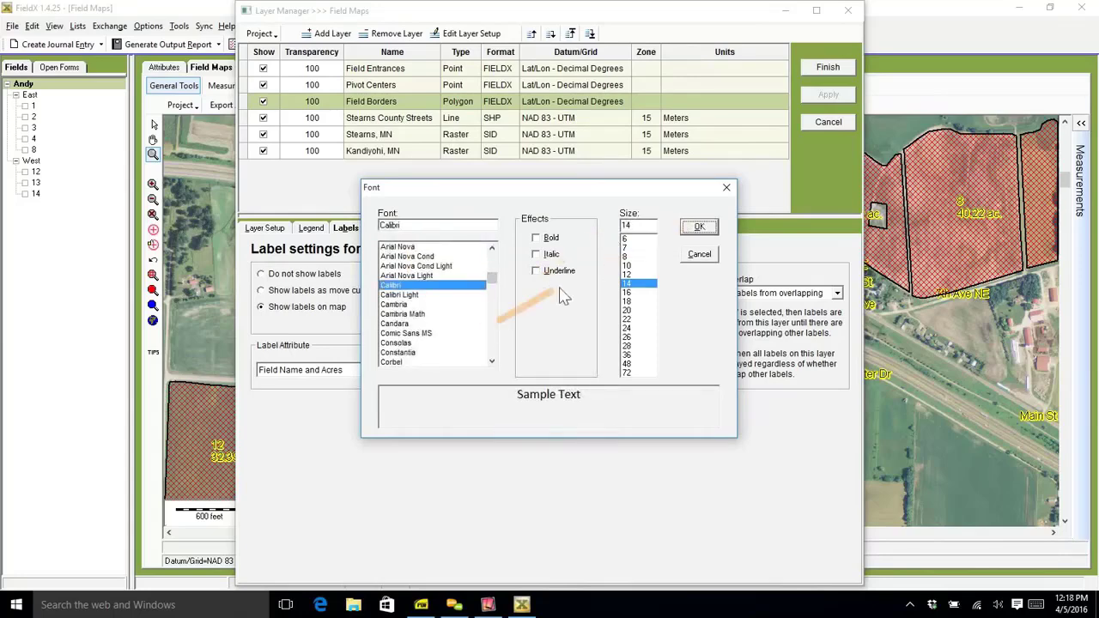
click(694, 230)
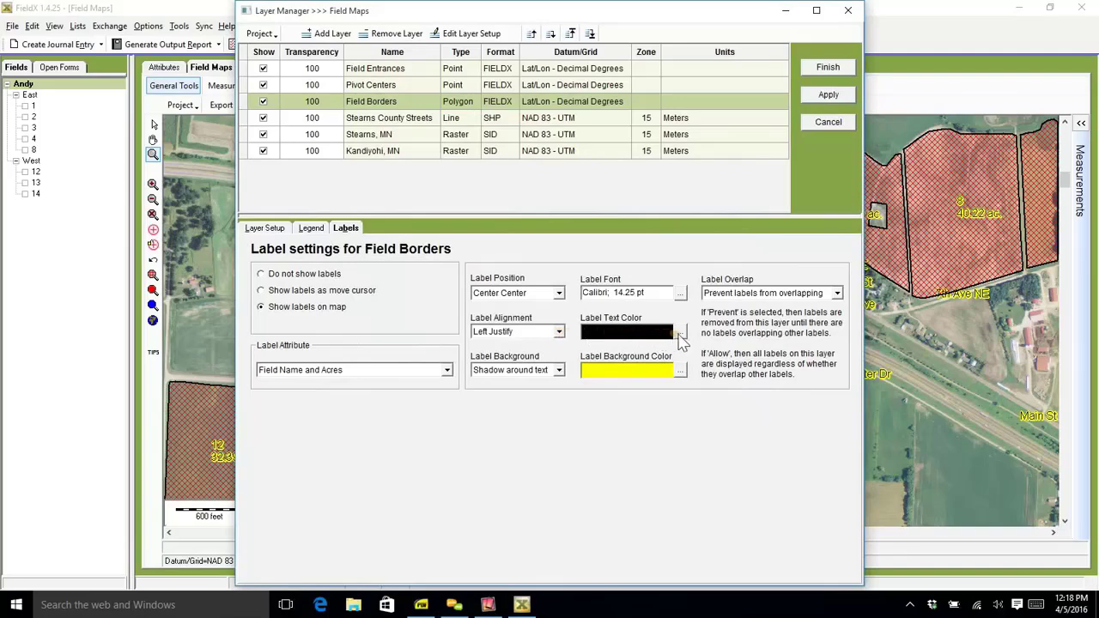
Set the Field Borders label text color to red and the label background to Solid.
click(680, 333)
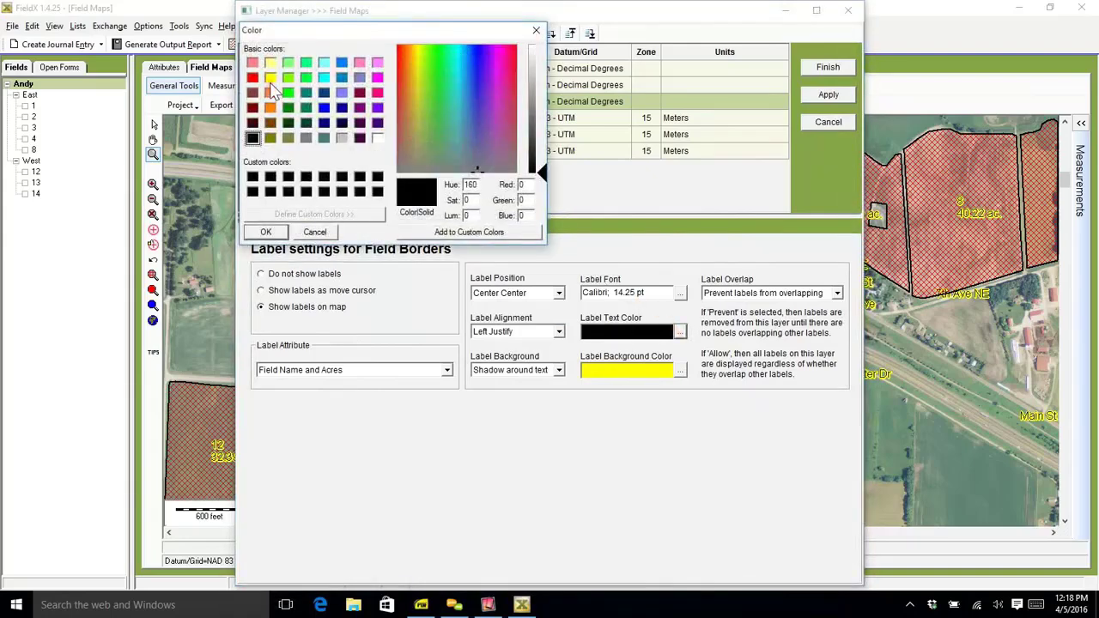
click(253, 78)
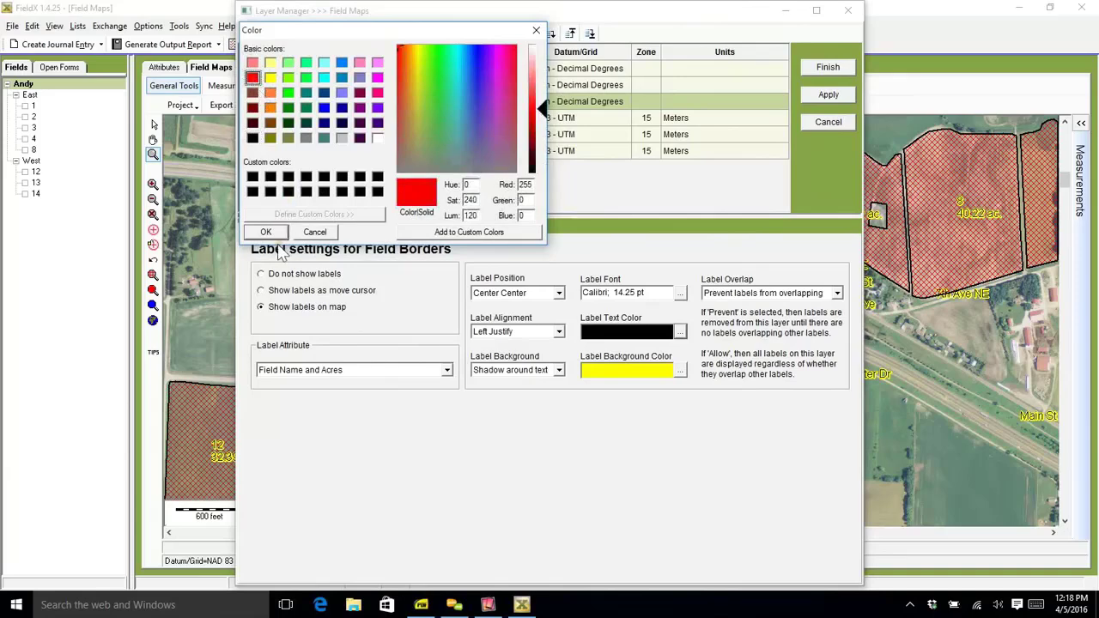
click(266, 232)
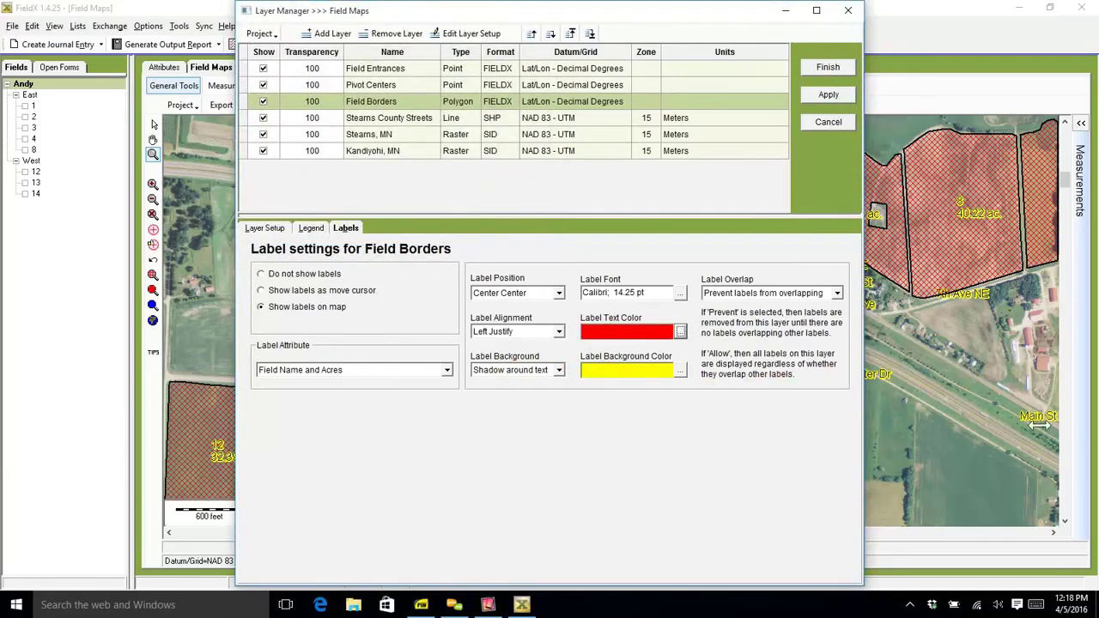
click(559, 370)
click(523, 397)
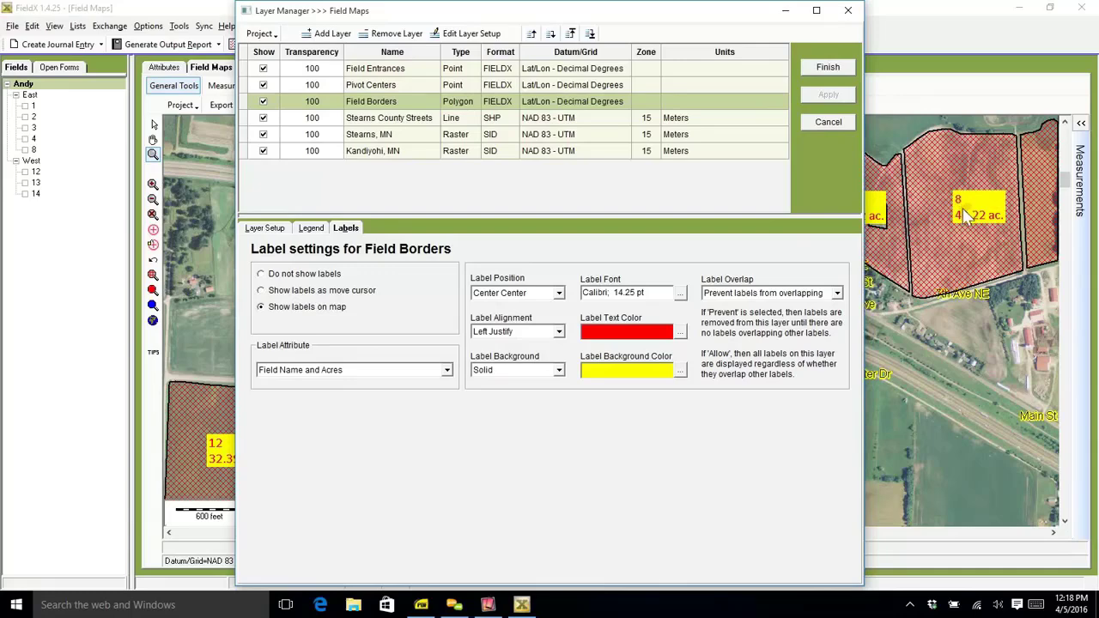
Change the Field Borders label text color to black and the label background color to white, and apply the changes.
click(681, 333)
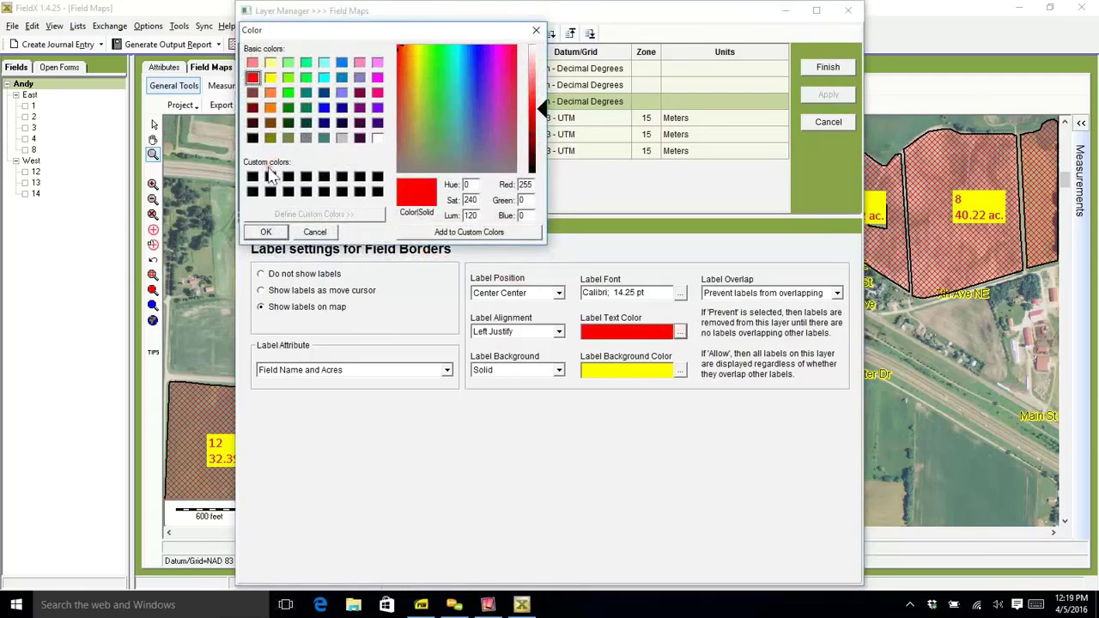
click(254, 180)
click(265, 232)
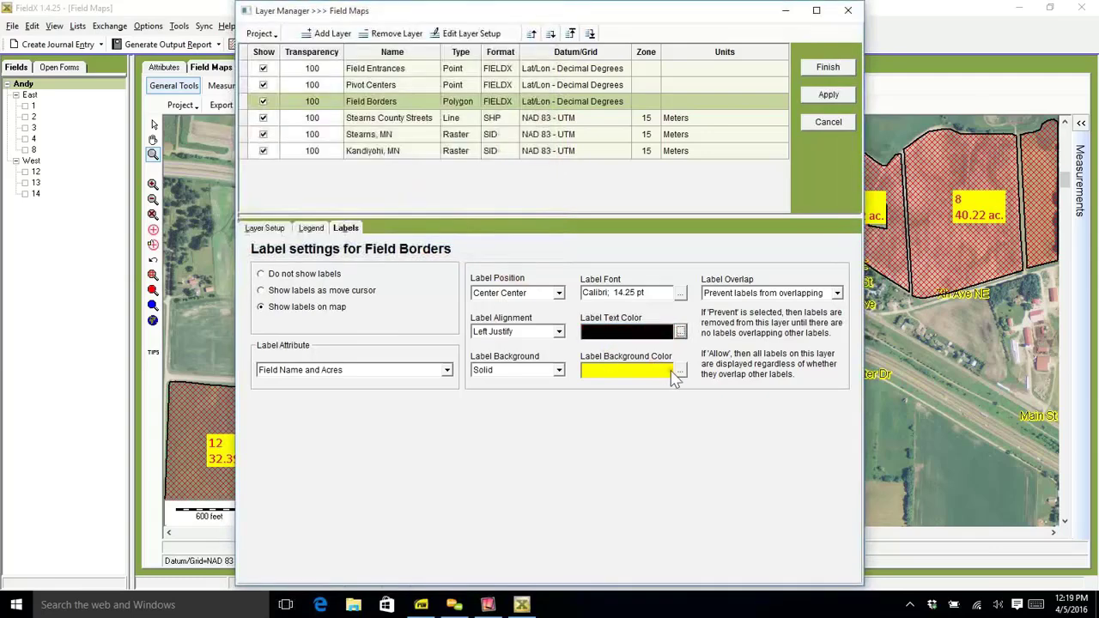
click(680, 370)
click(379, 138)
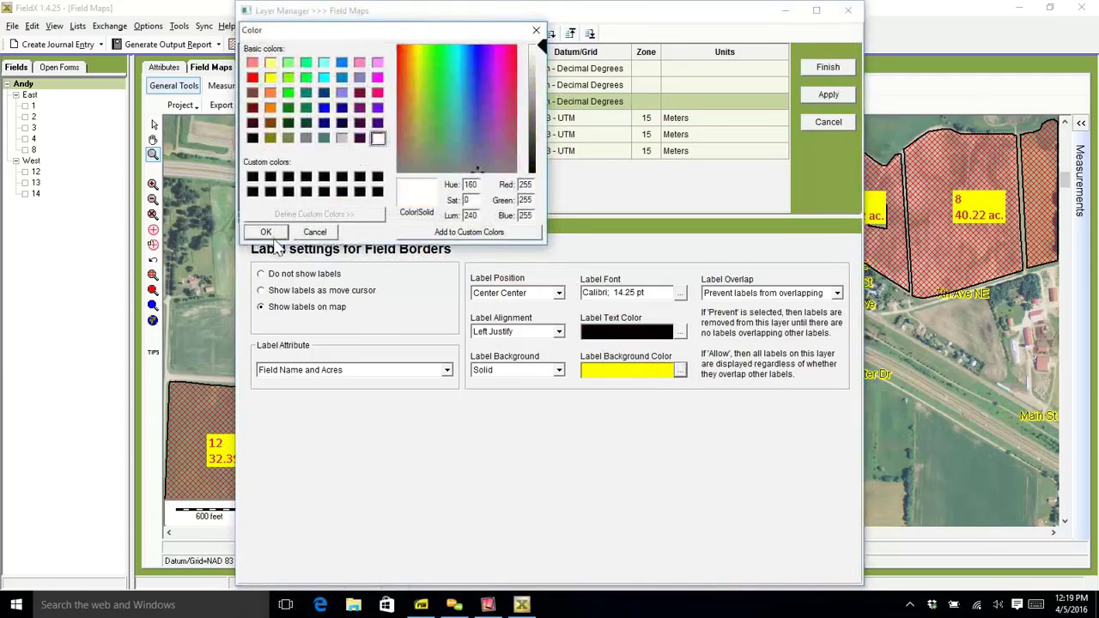
click(265, 232)
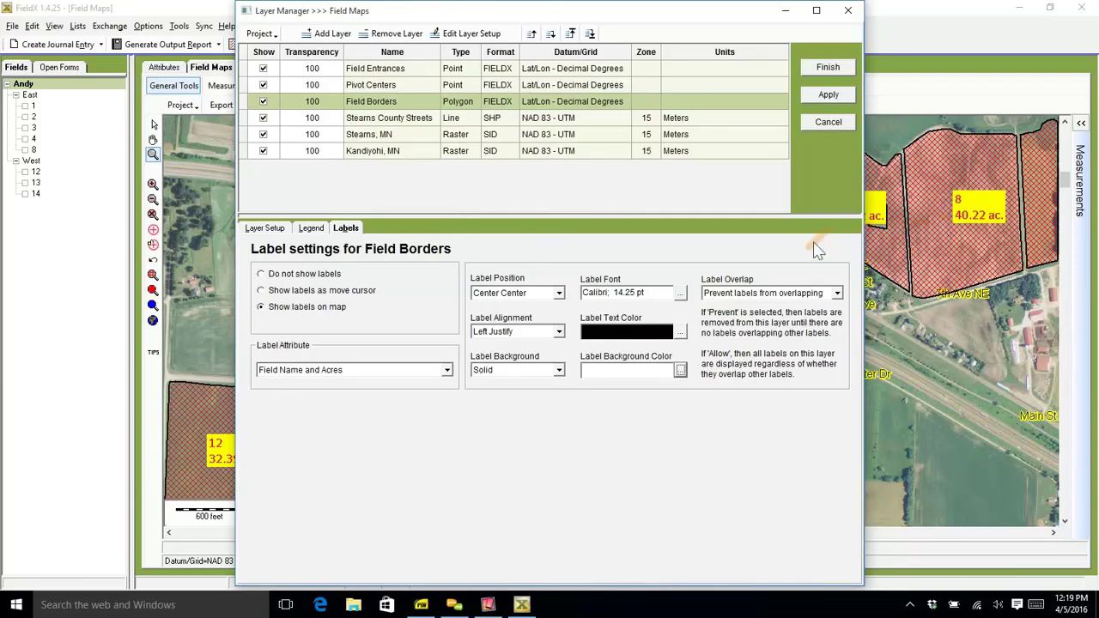
click(828, 94)
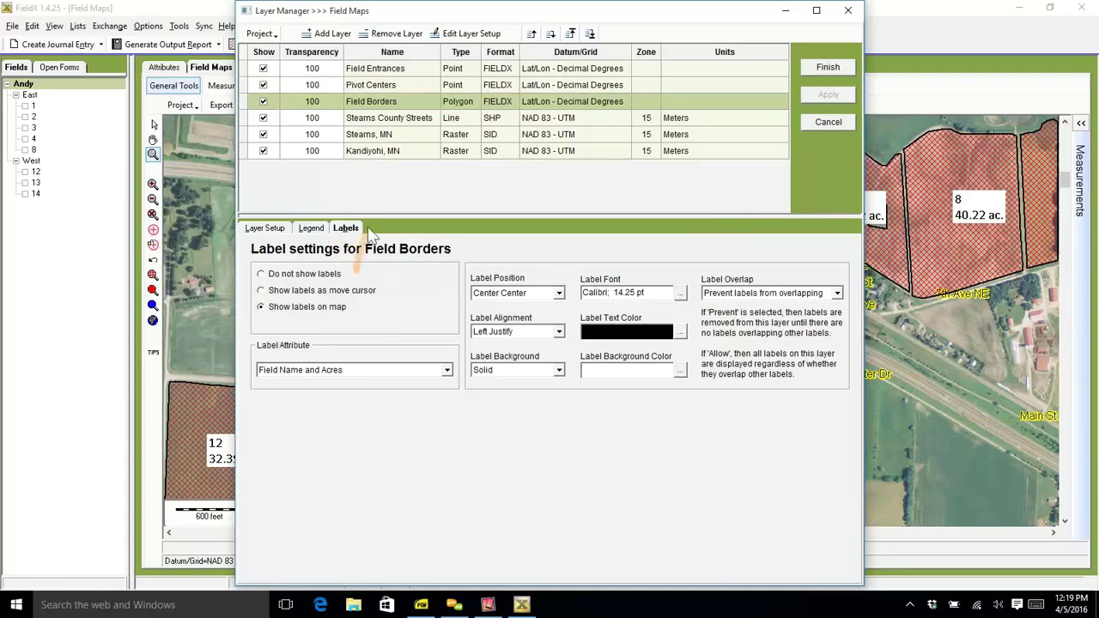
Check the Field Borders legend settings and finish the layer setup to return to the field map.
drag(387, 11, 283, 10)
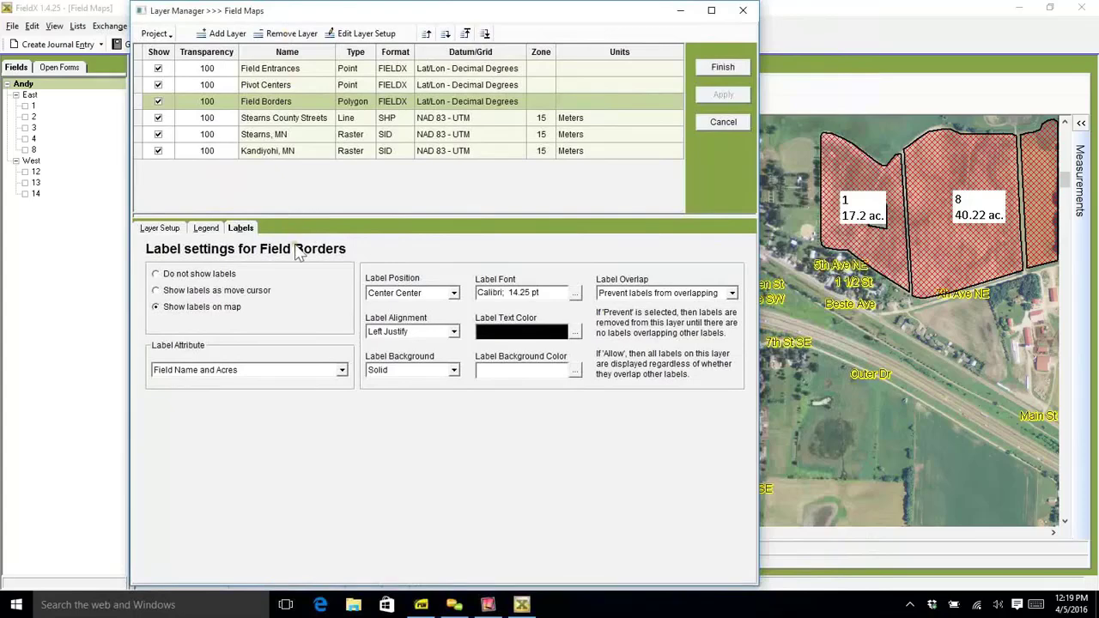
click(207, 230)
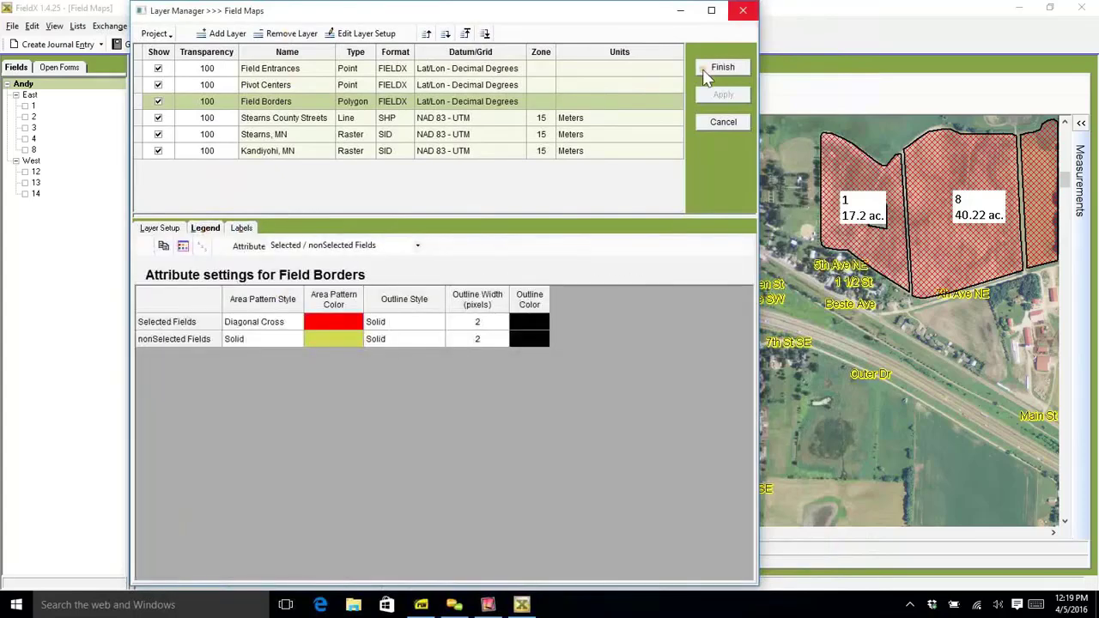
click(722, 70)
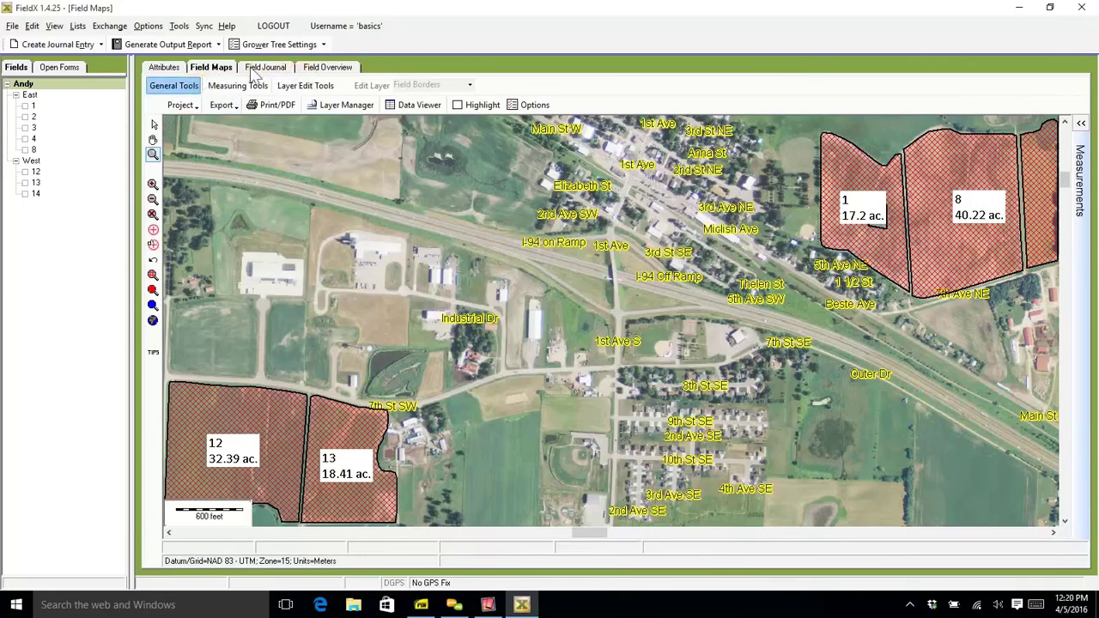
Review the fields sorted by crop in the Field Overview and the activity entries in the Field Journal.
click(314, 69)
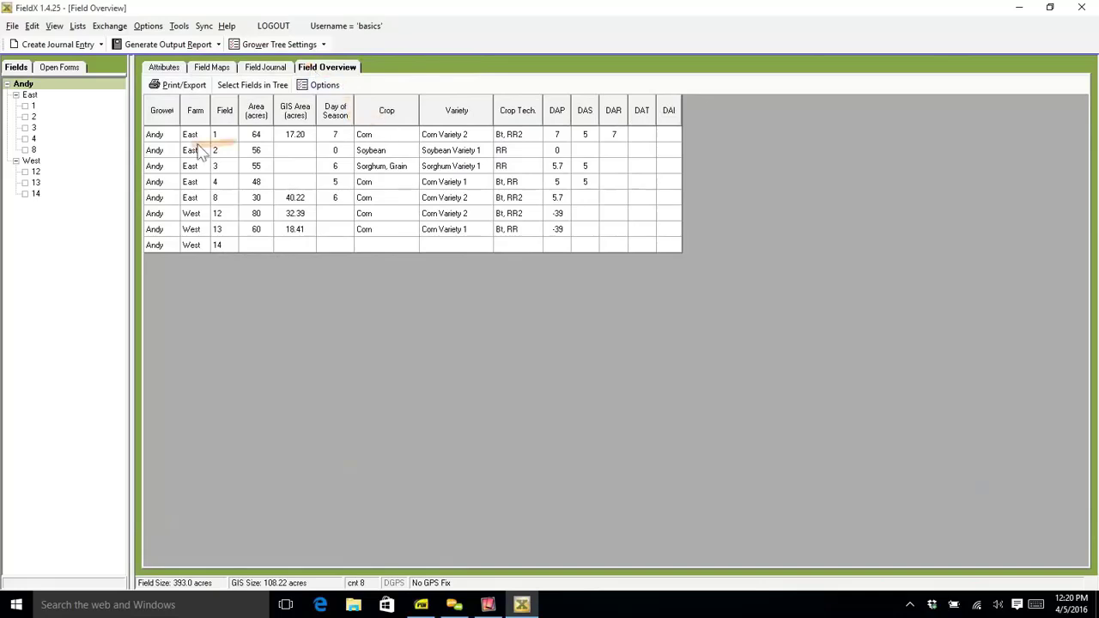
click(368, 115)
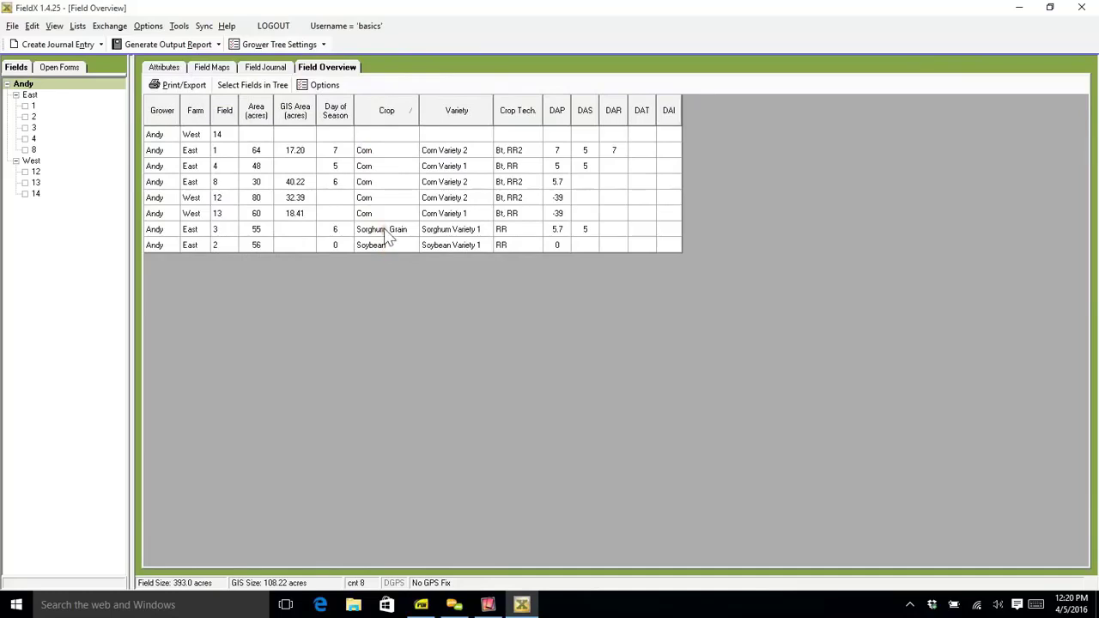
drag(375, 152, 380, 213)
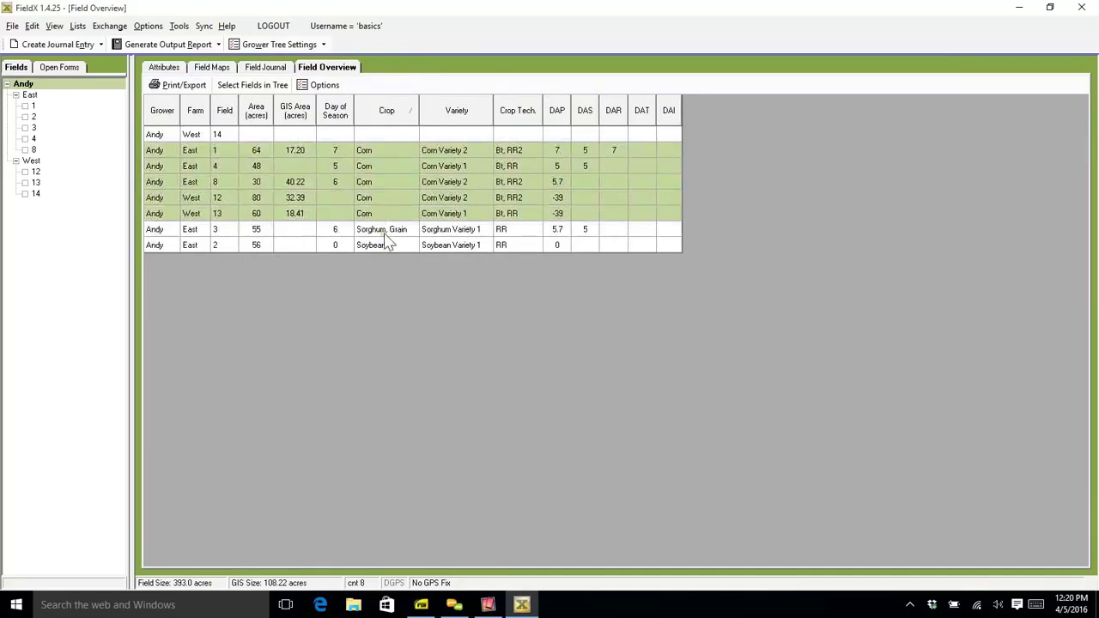
click(310, 232)
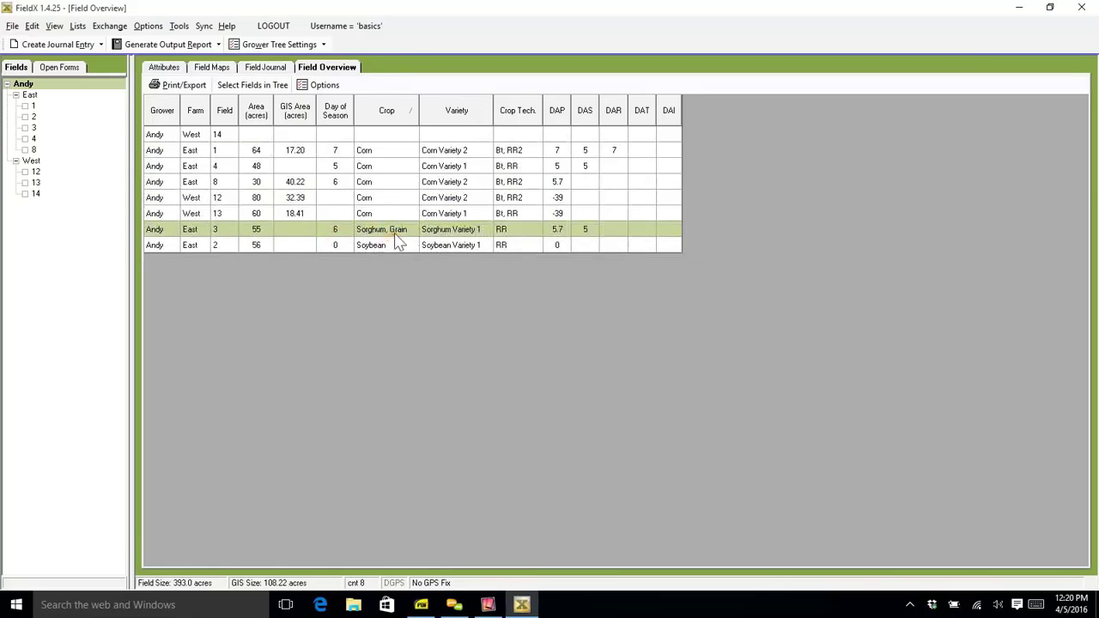
click(232, 249)
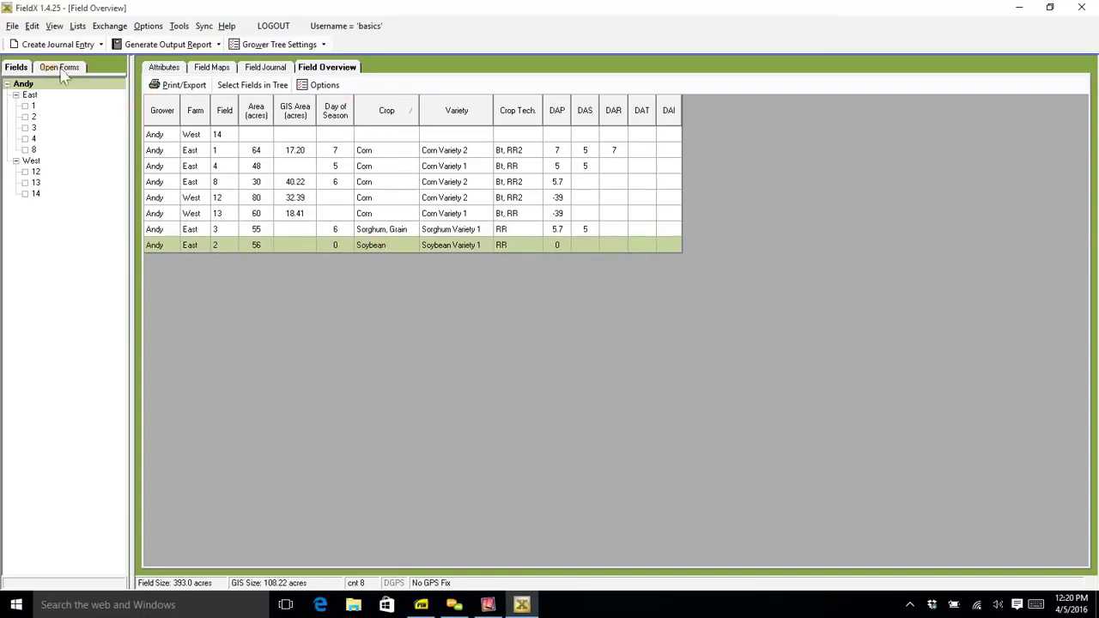
click(273, 71)
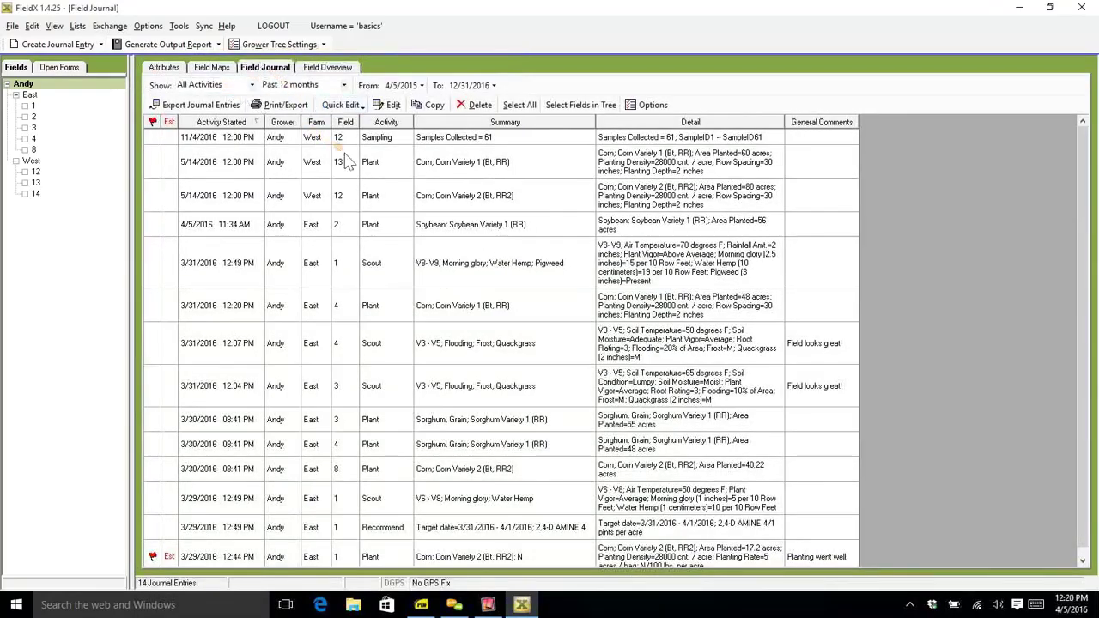
drag(429, 176, 436, 314)
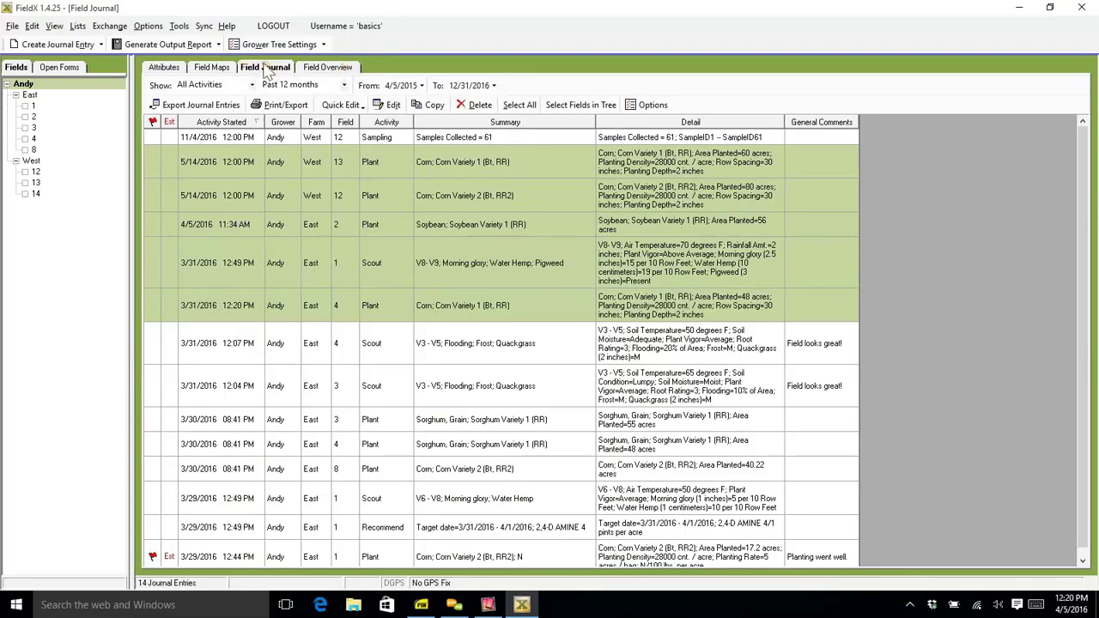
Reopen the Layer Manager from the field map and set the Field Borders legend attribute to Crop.
click(213, 68)
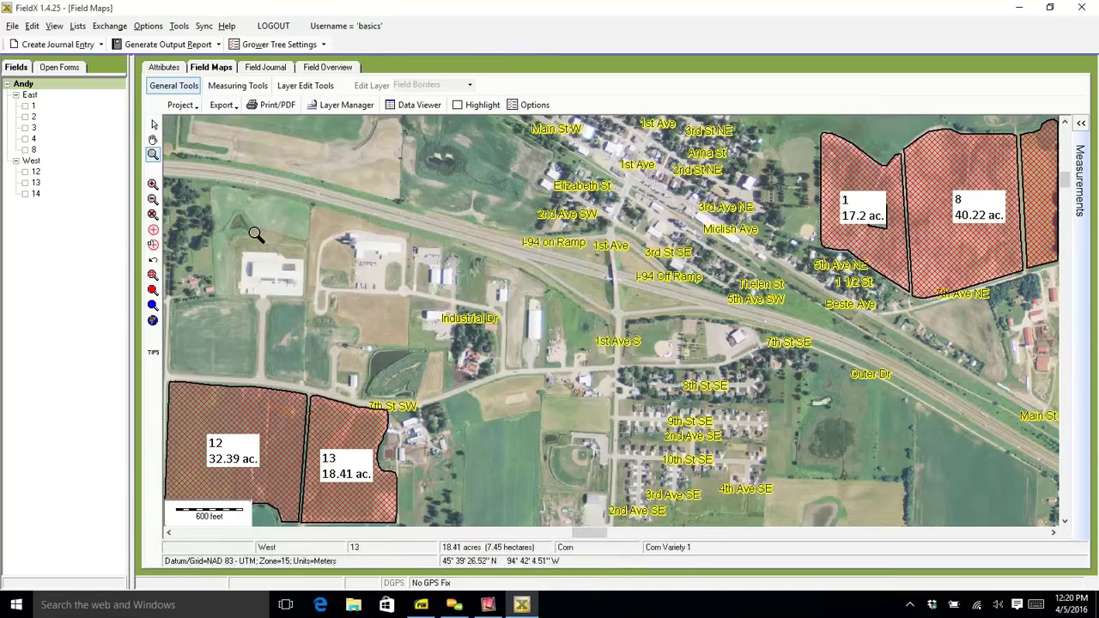
click(340, 107)
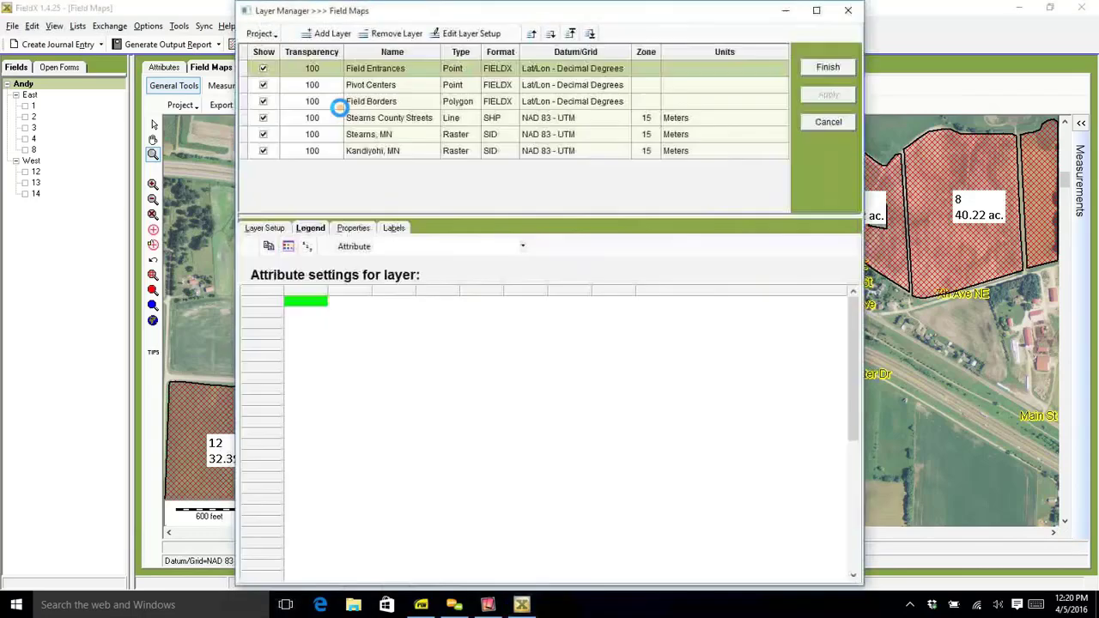
click(395, 104)
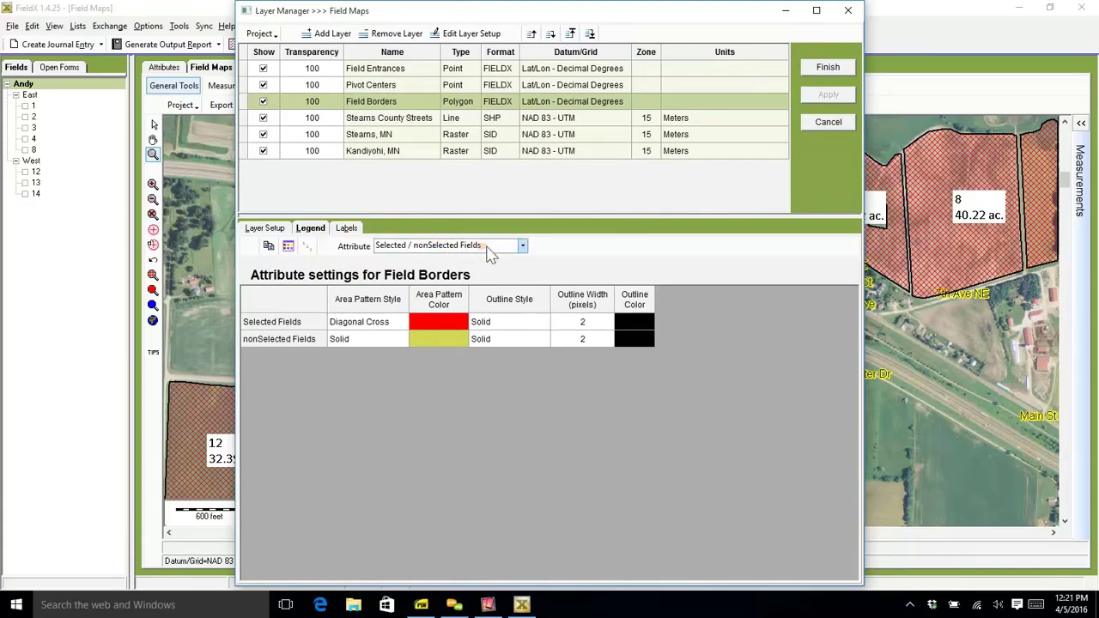
click(523, 247)
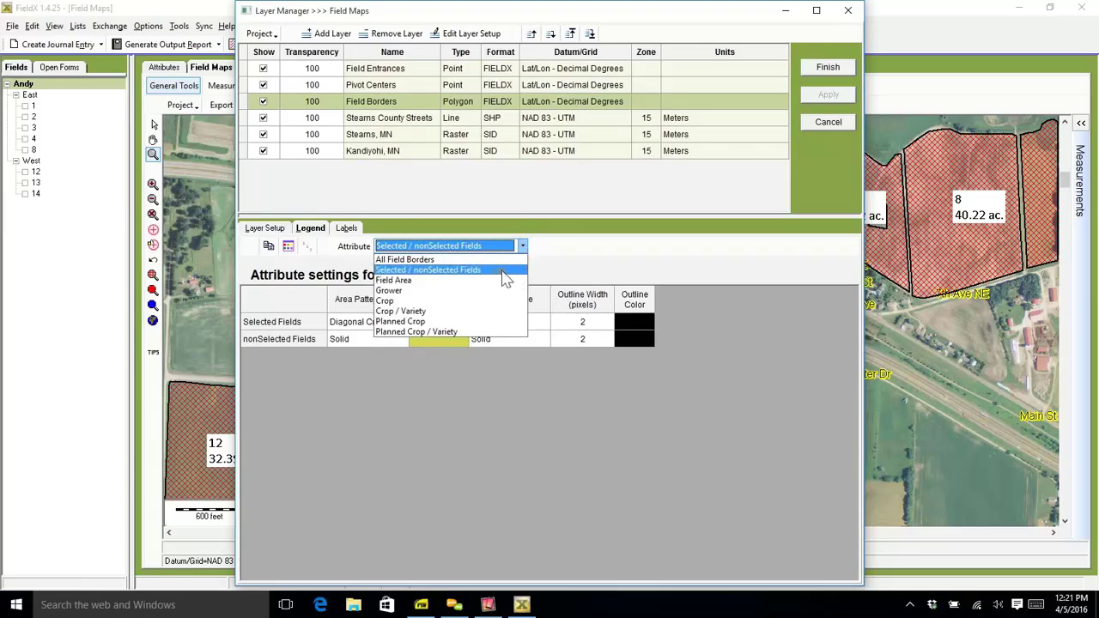
click(504, 271)
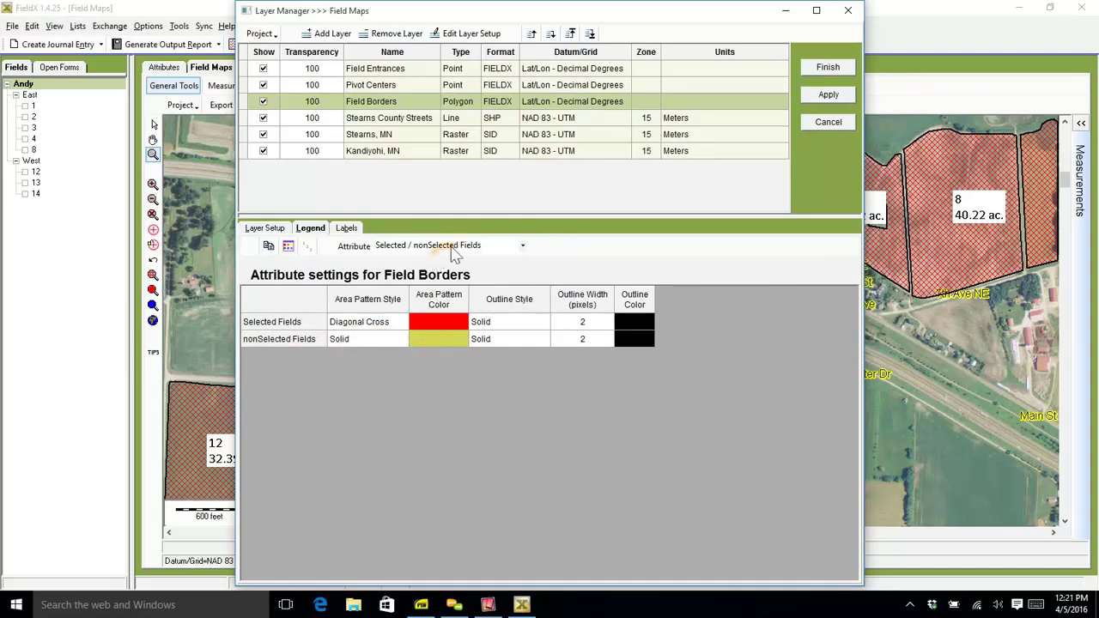
click(522, 247)
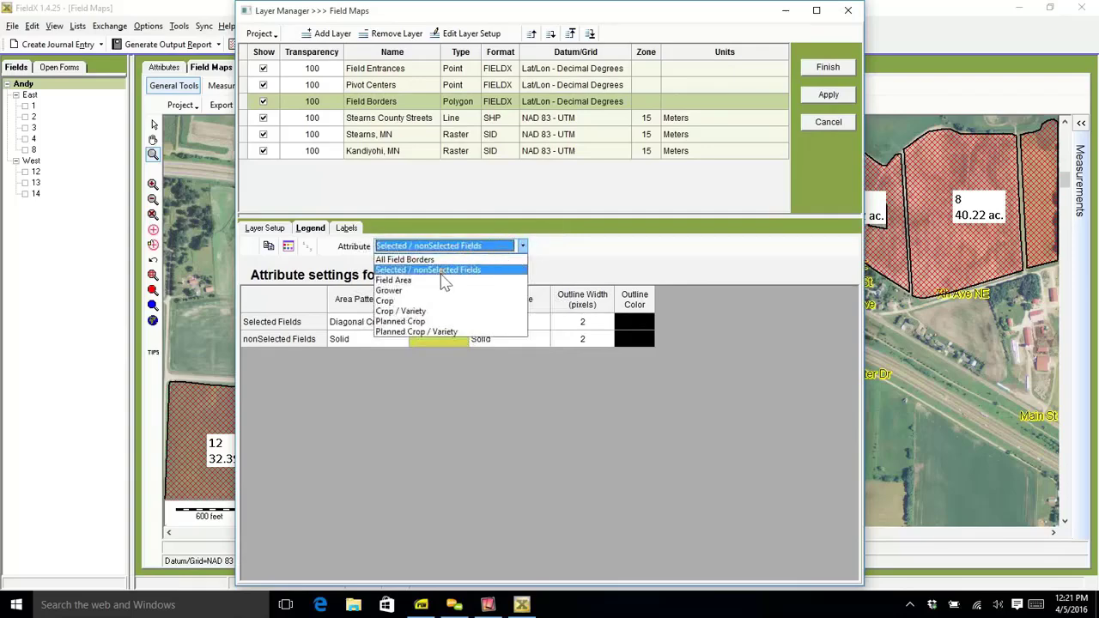
click(436, 303)
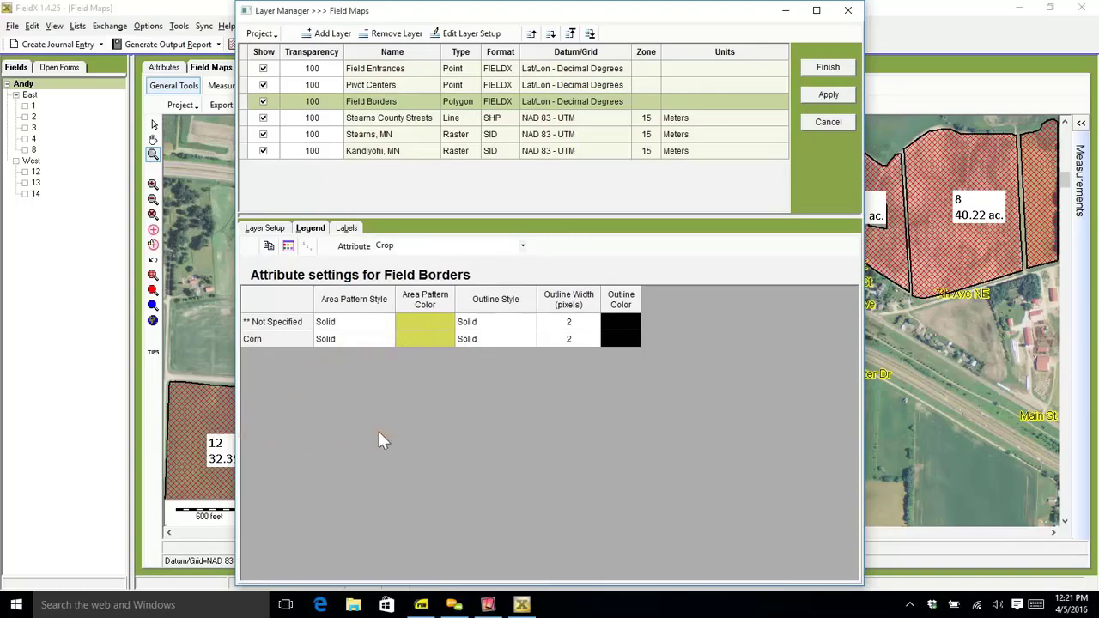
Set the area pattern style of the Not Specified crop row to Transparent.
click(390, 324)
click(388, 324)
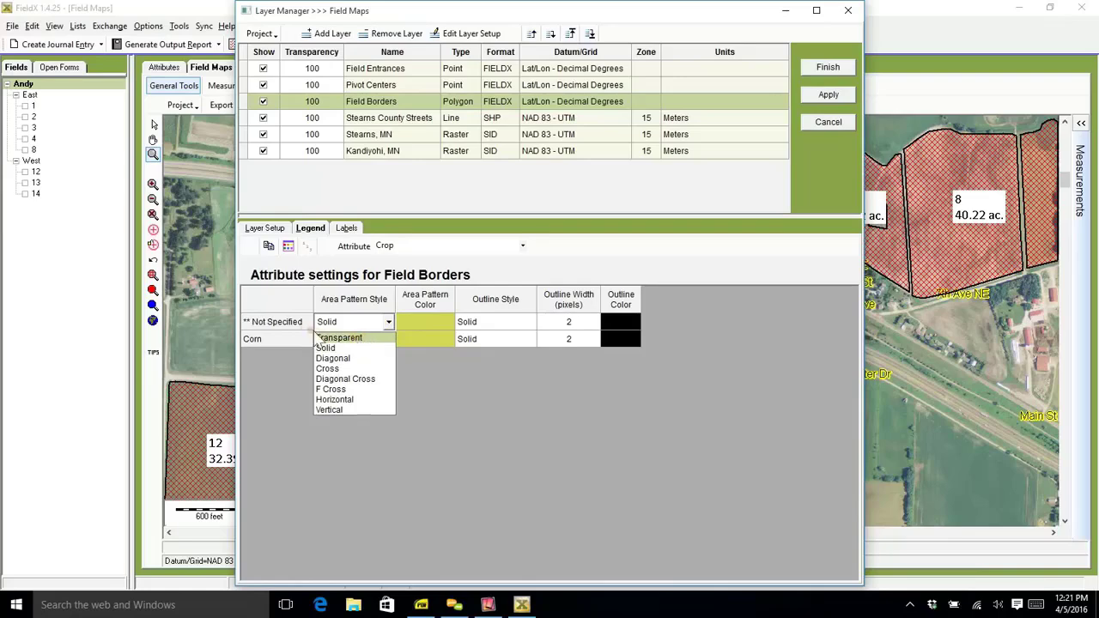
click(342, 339)
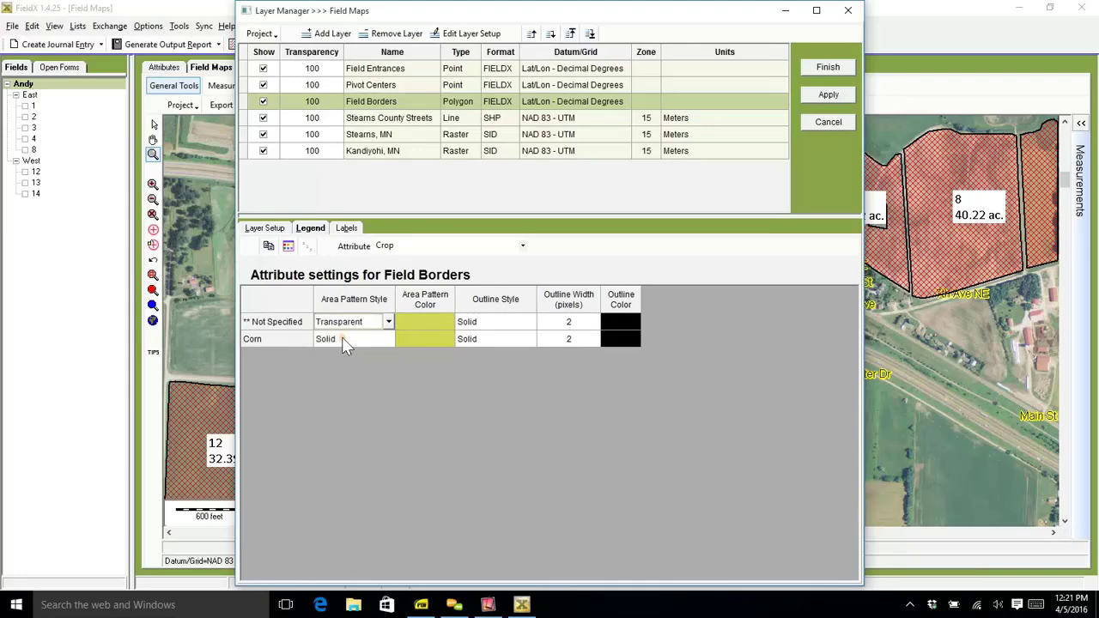
click(422, 327)
click(446, 324)
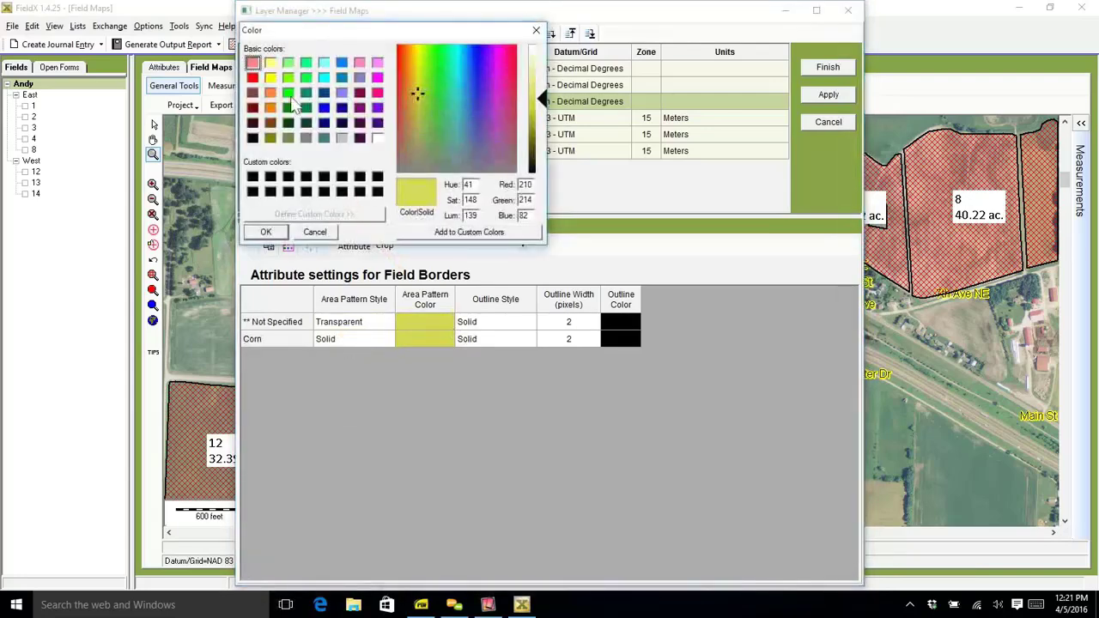
drag(307, 29, 365, 135)
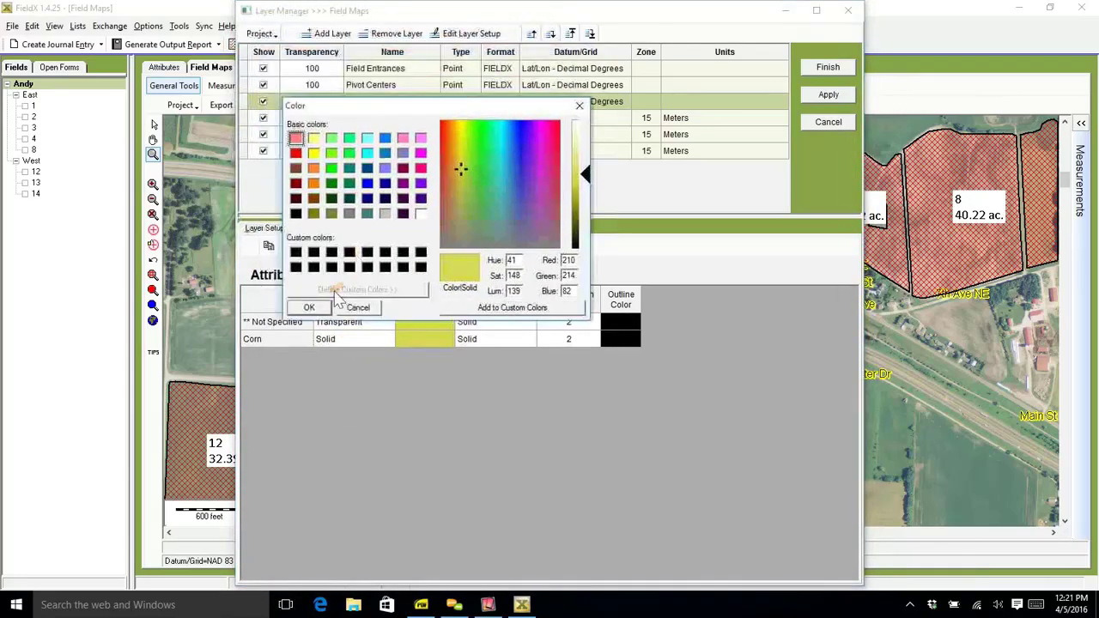
click(326, 306)
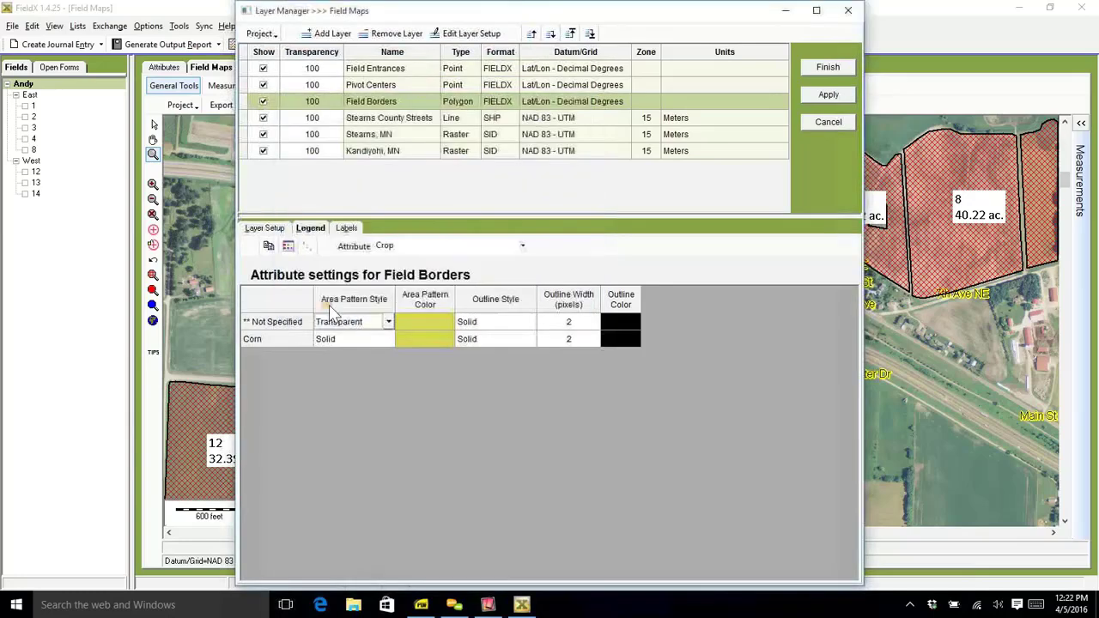
click(435, 323)
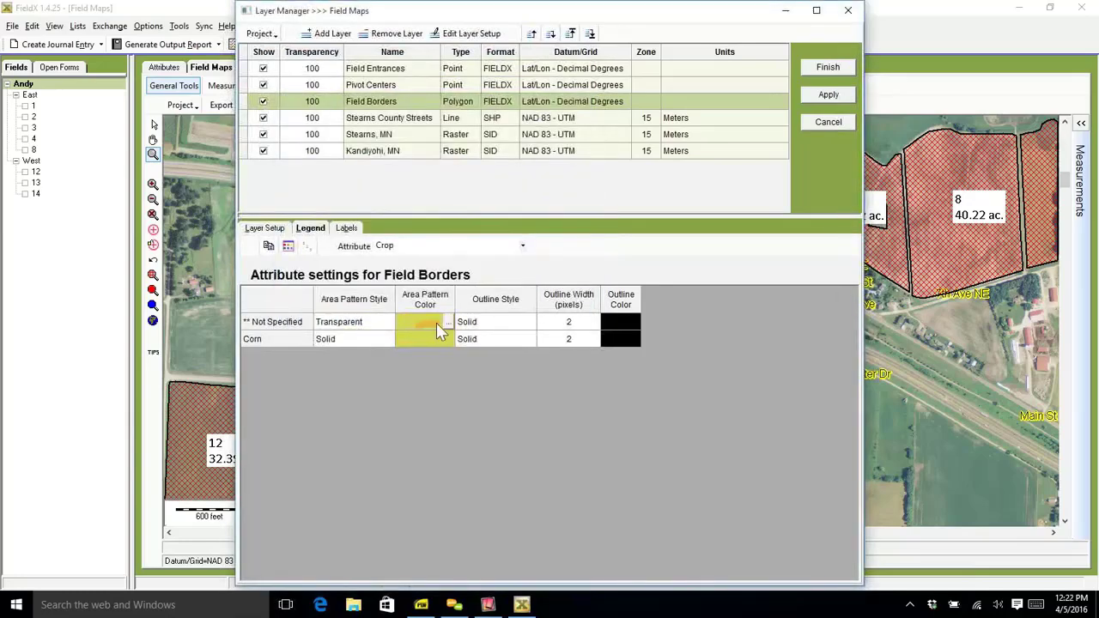
Set the outline of the Not Specified crop row to a width of 4 pixels and the basic red color.
click(584, 324)
drag(535, 325, 612, 322)
text(4)
click(635, 323)
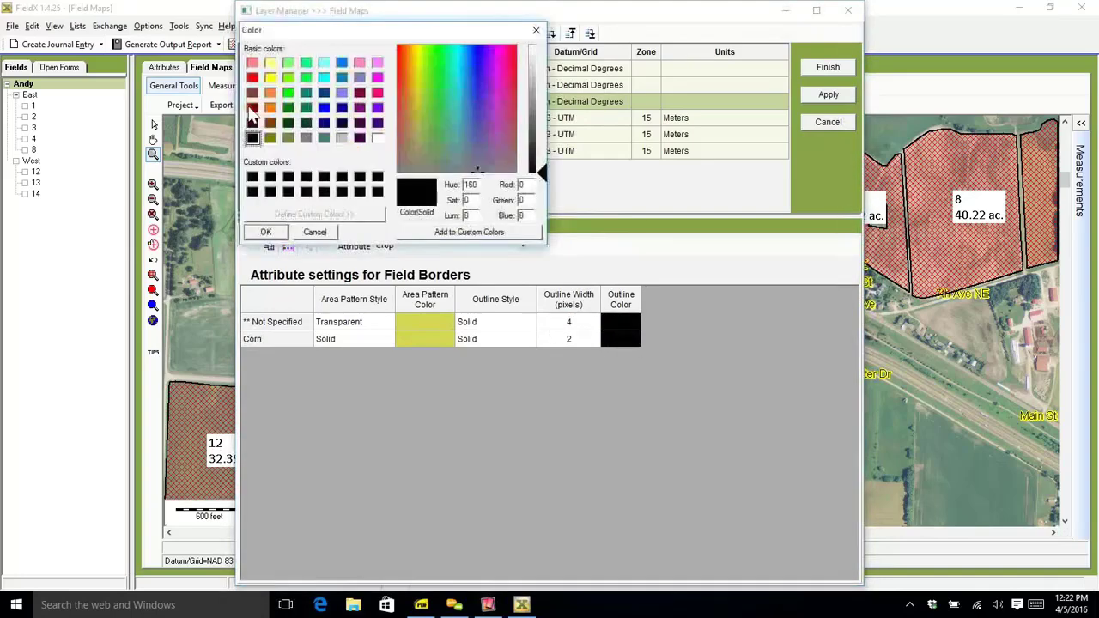
click(252, 77)
click(266, 231)
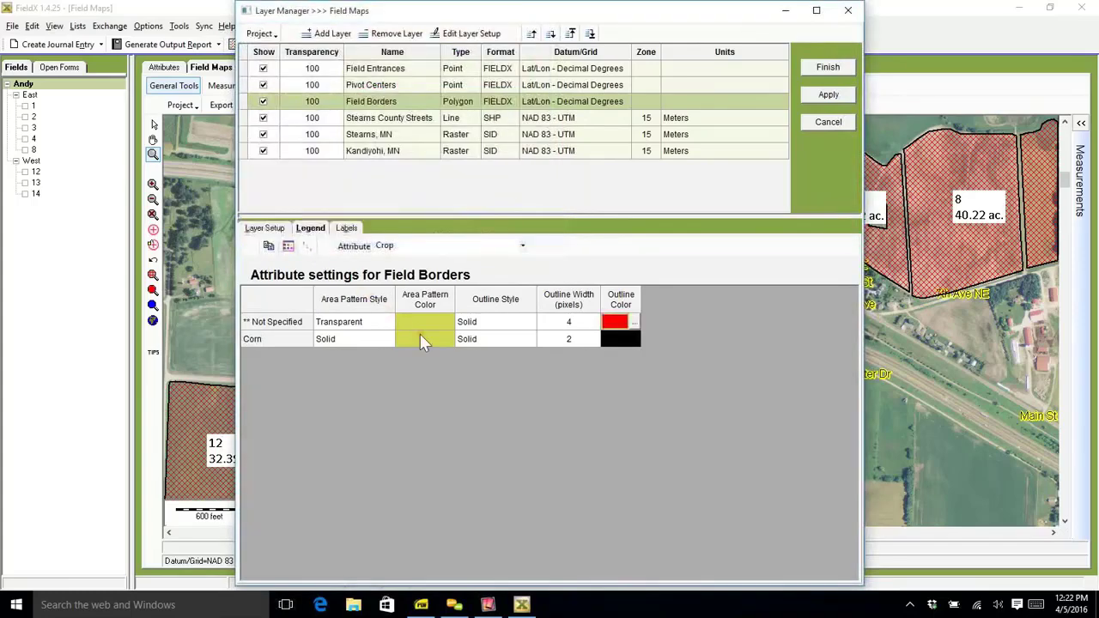
Set the Corn row's area pattern style to Diagonal Cross and its pattern color to the basic bright yellow.
click(371, 340)
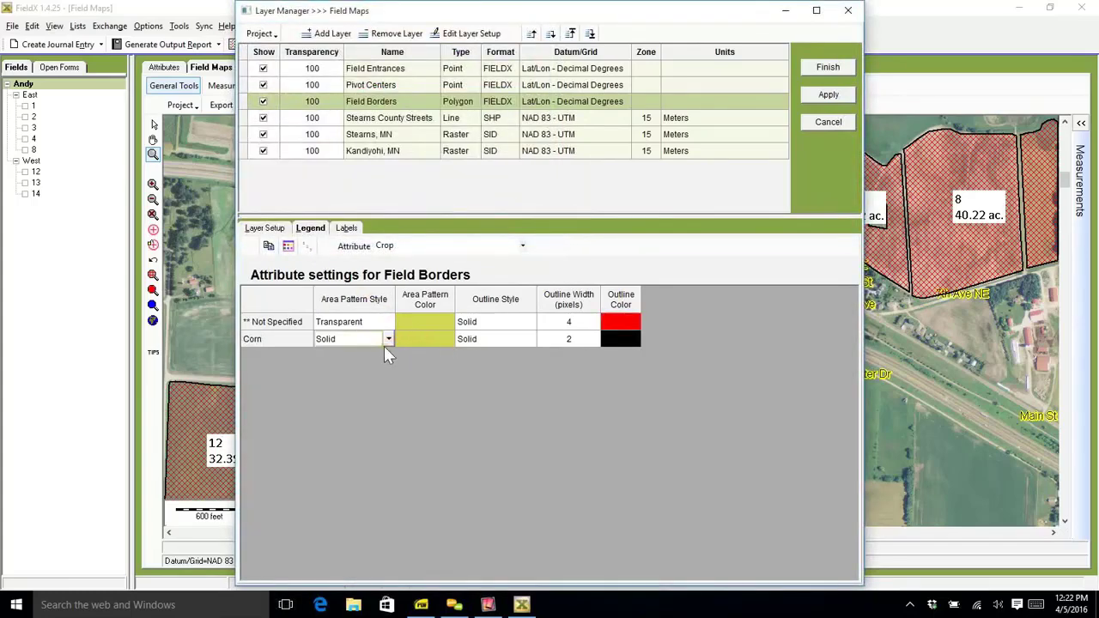
click(388, 337)
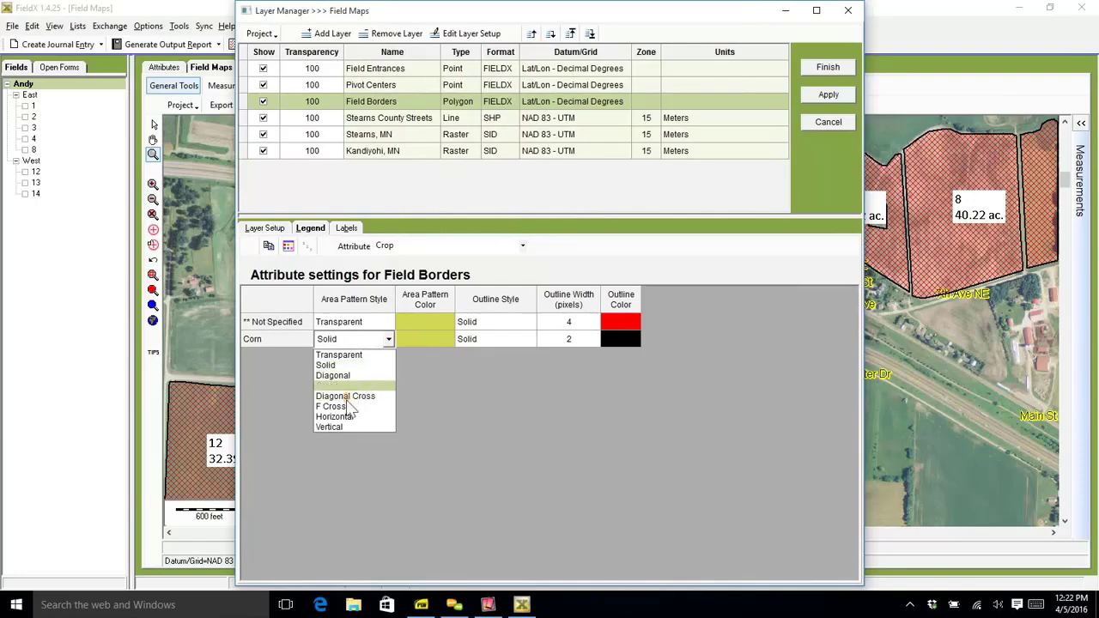
click(354, 396)
click(434, 344)
click(448, 341)
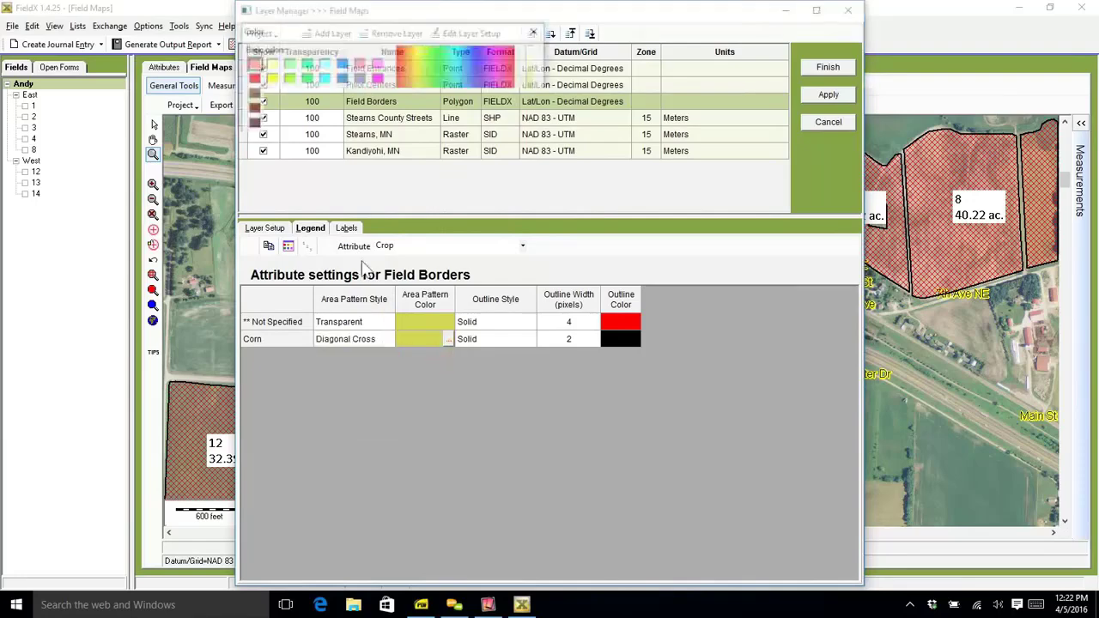
click(270, 78)
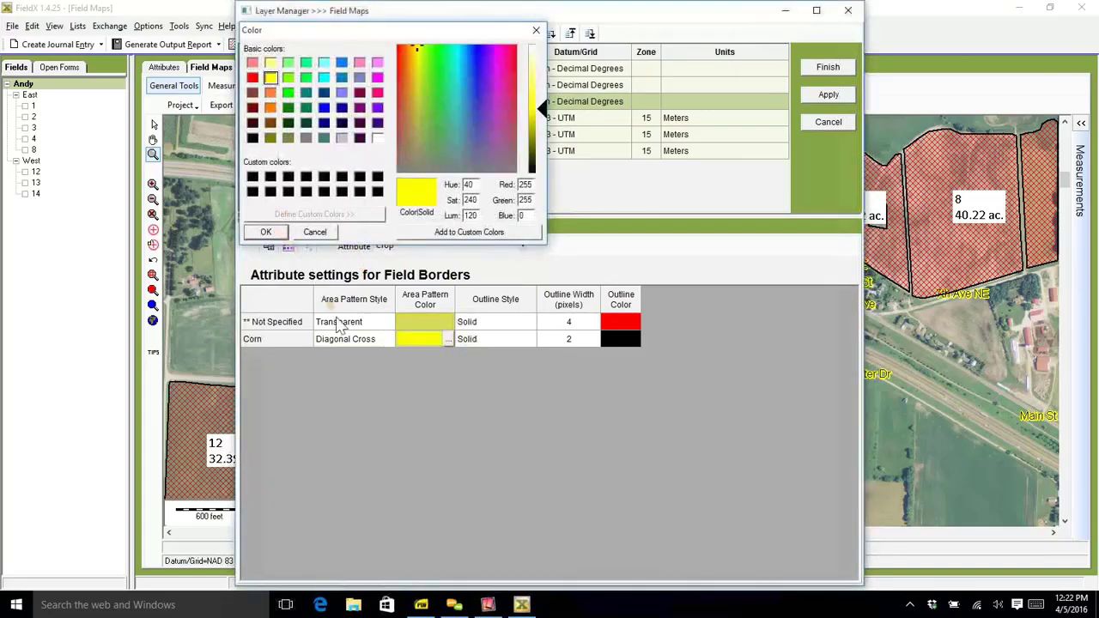
click(266, 233)
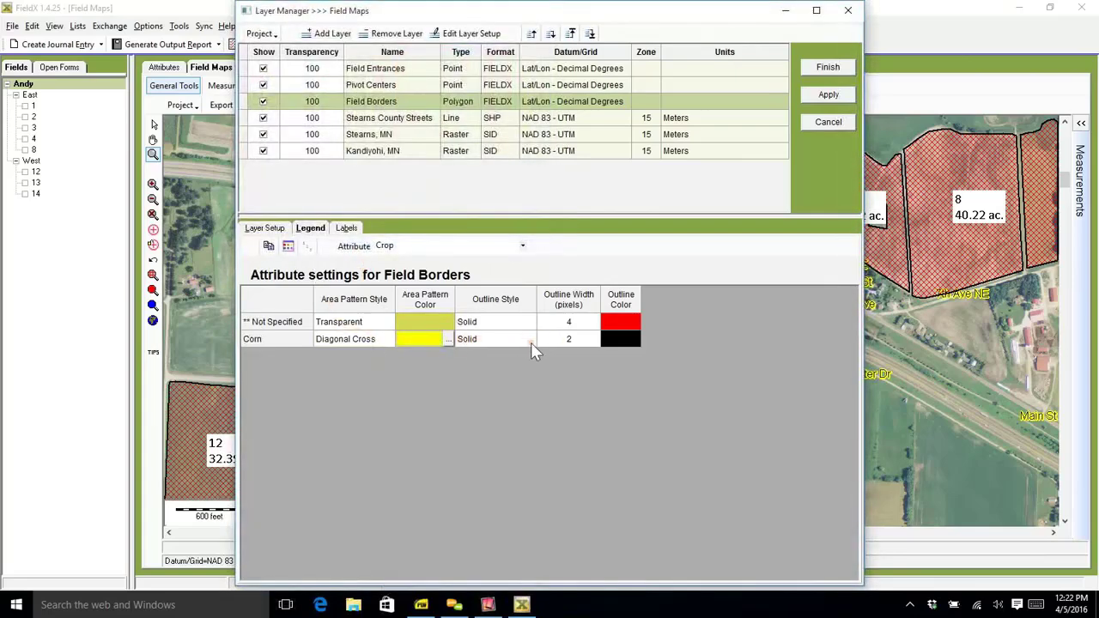
Keep the Corn row's outline style Solid and its outline color black, and finish the layer setup to return to the field map.
click(530, 341)
click(531, 340)
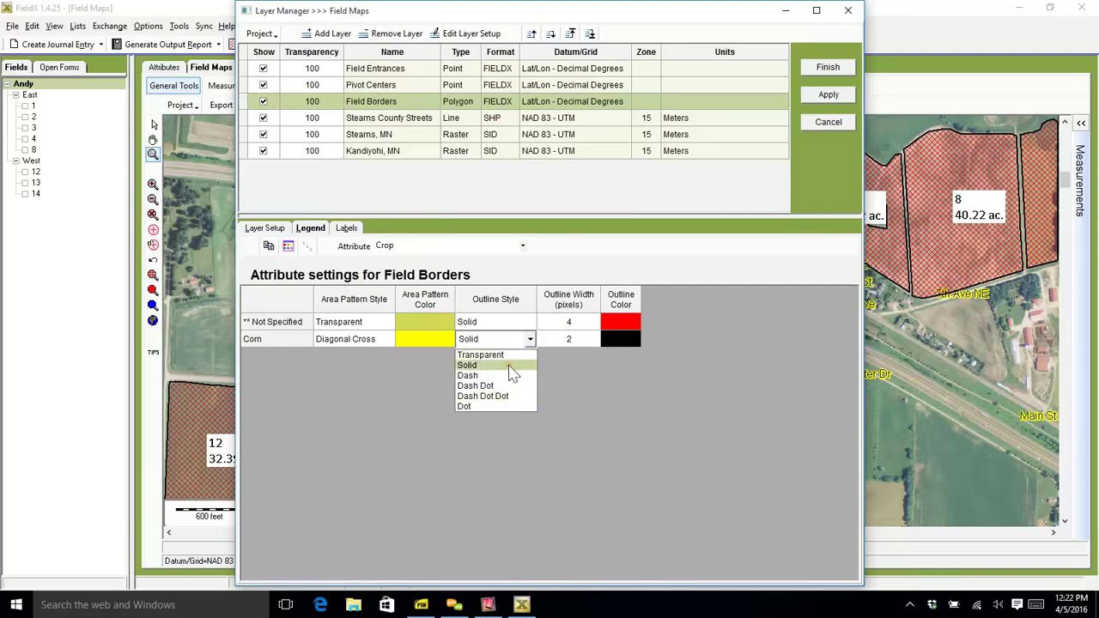
click(512, 367)
click(574, 345)
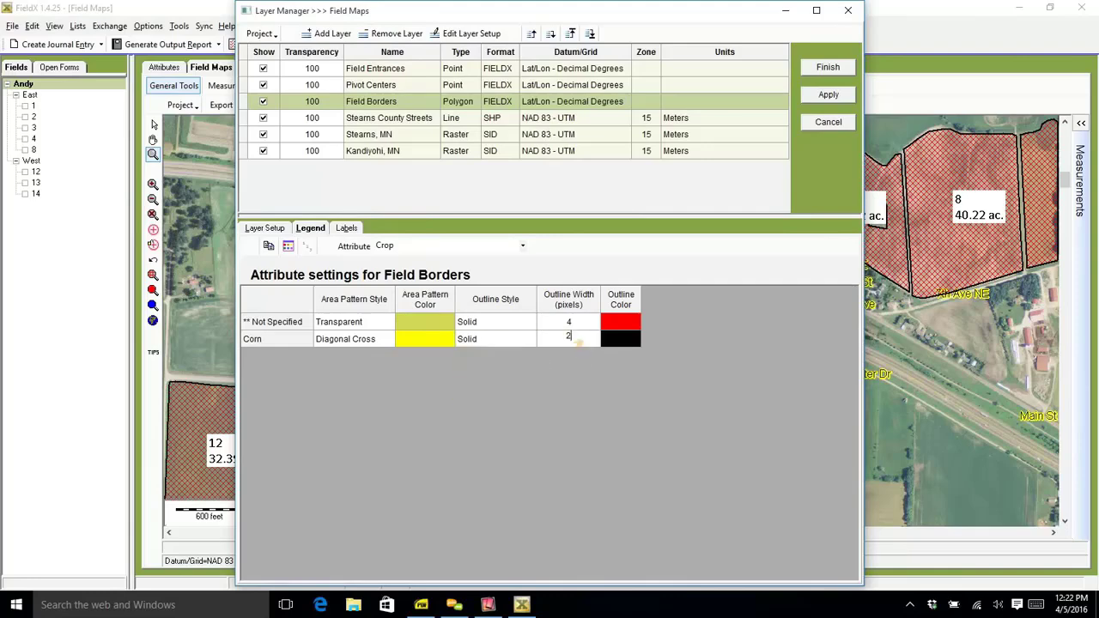
click(637, 341)
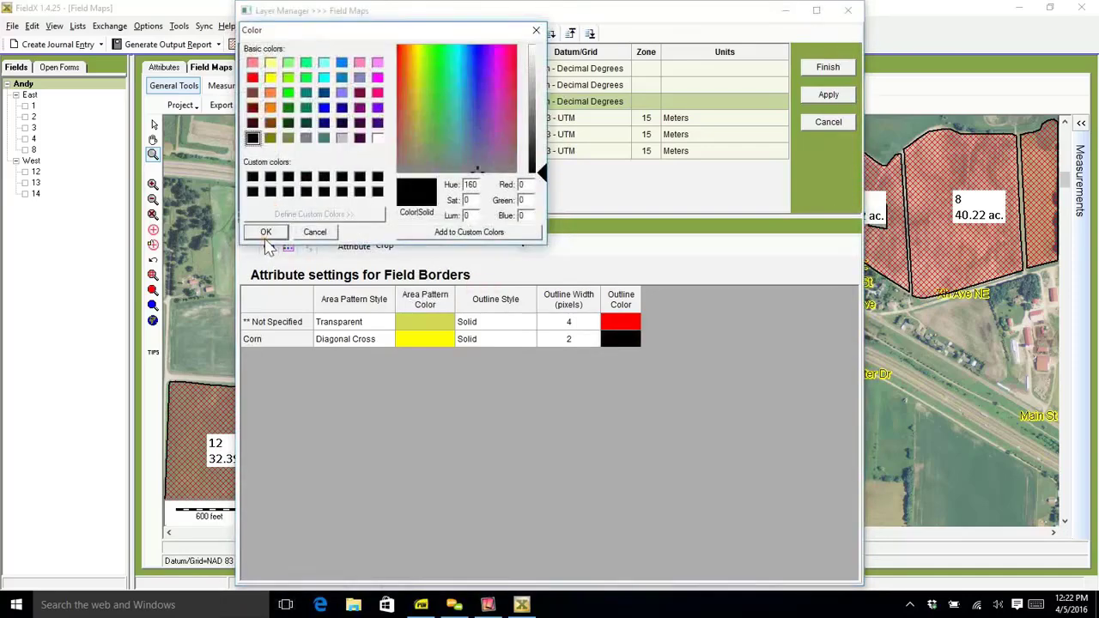
click(265, 232)
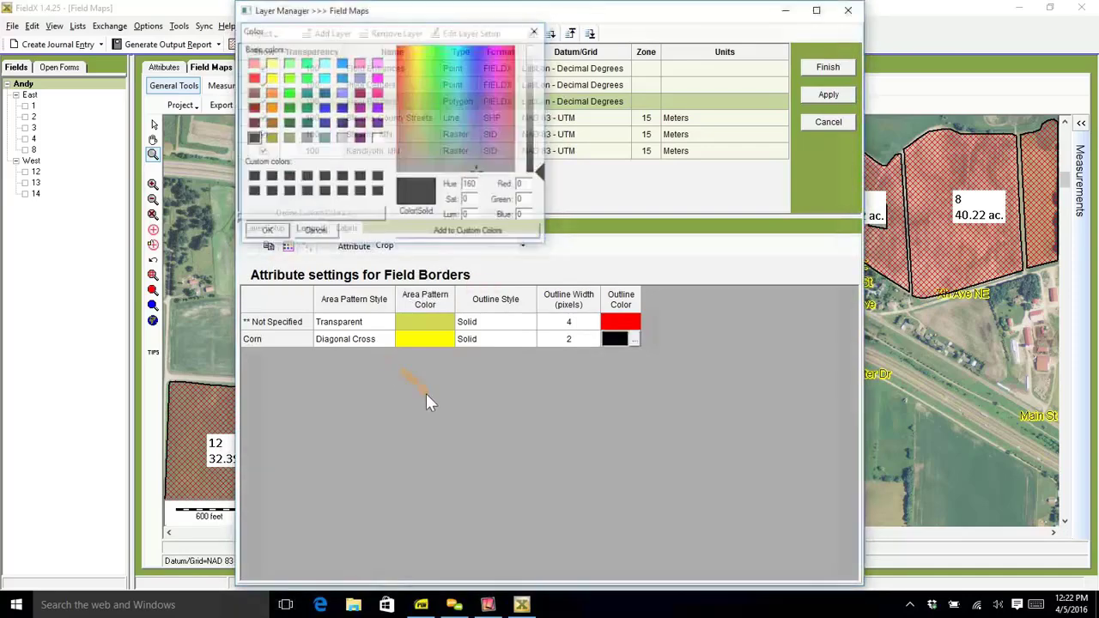
click(837, 70)
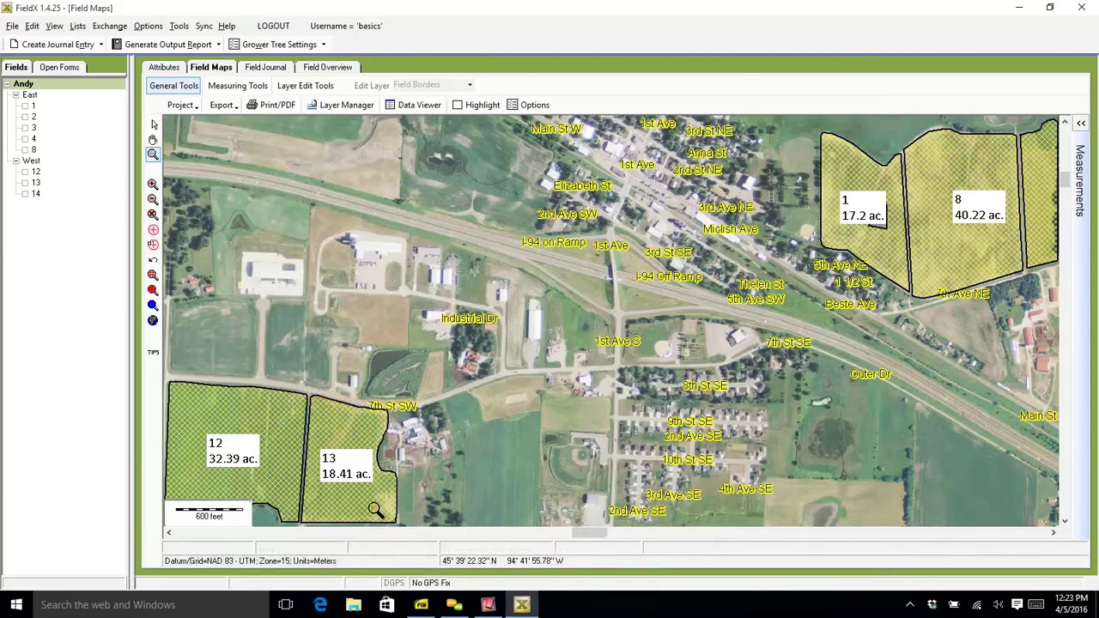
Reopen the Layer Manager, set the Field Borders label attribute to Field Name and Crop, and finish the layer setup.
click(338, 106)
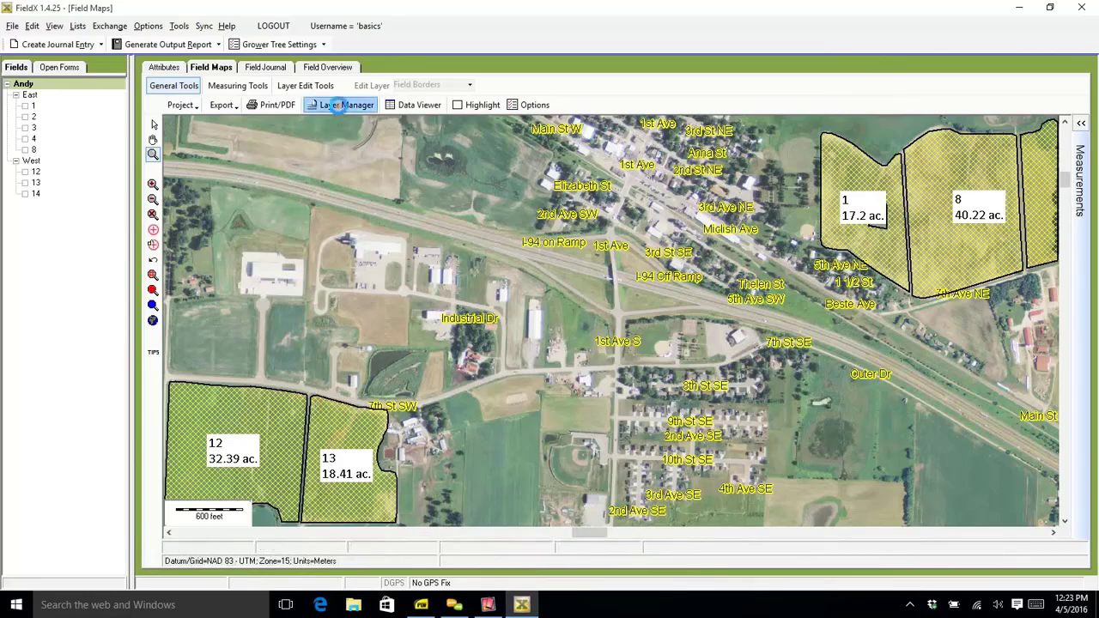
click(389, 101)
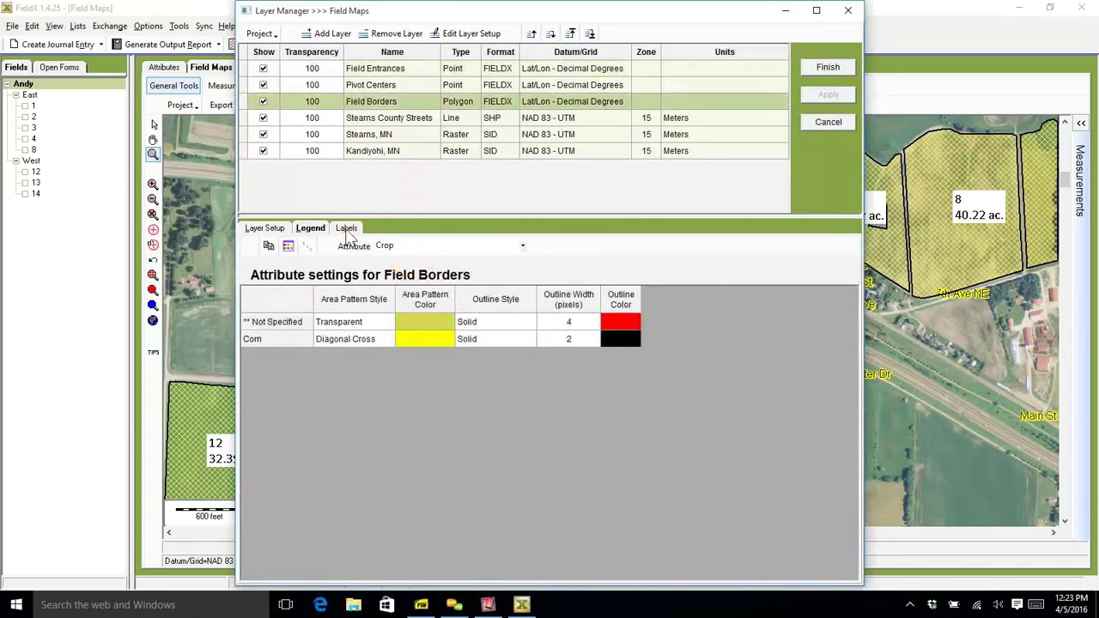
click(346, 228)
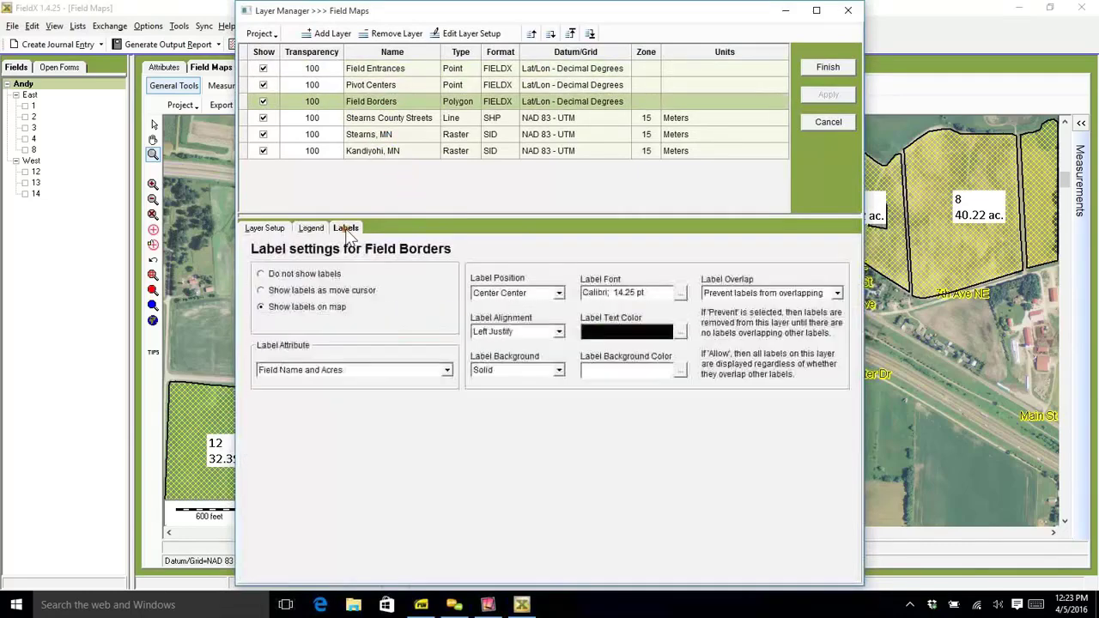
click(411, 375)
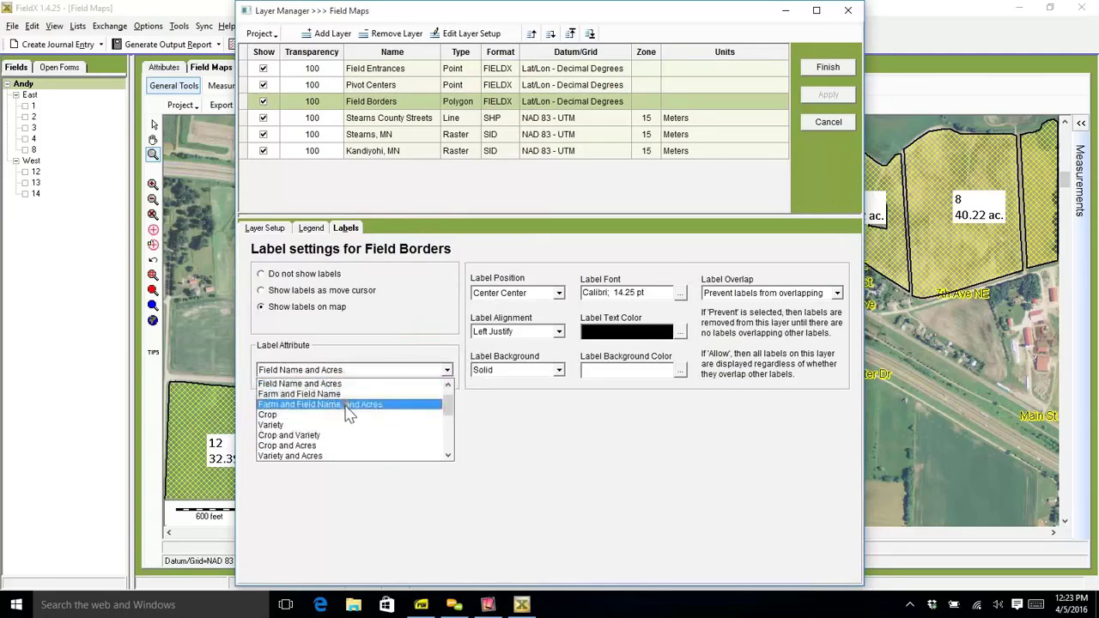
scroll(350, 428, down, 3)
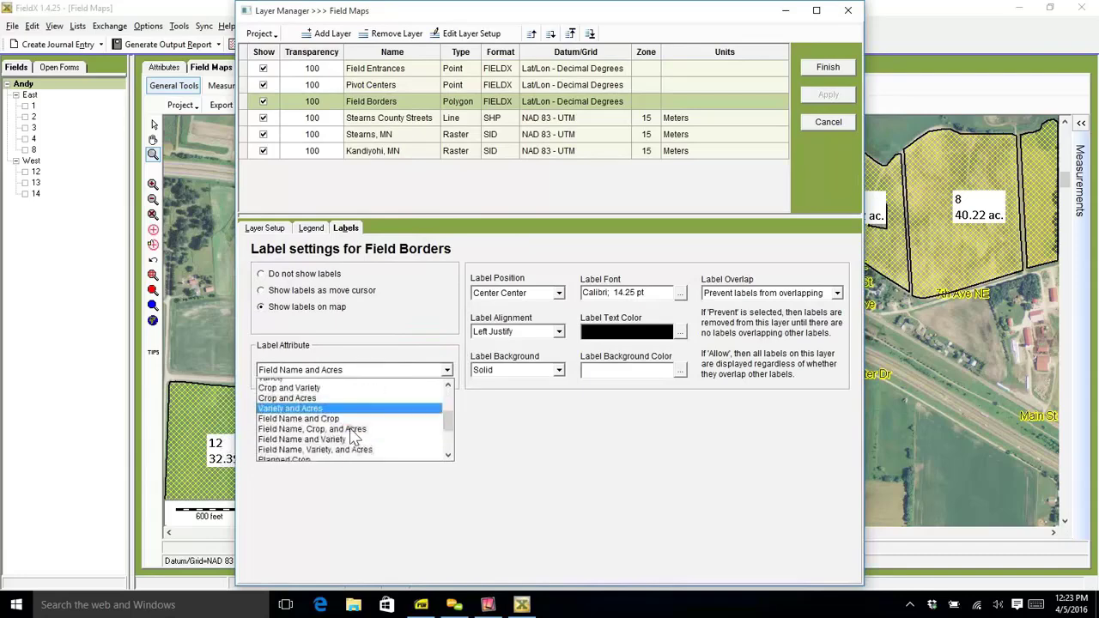
scroll(350, 438, down, 2)
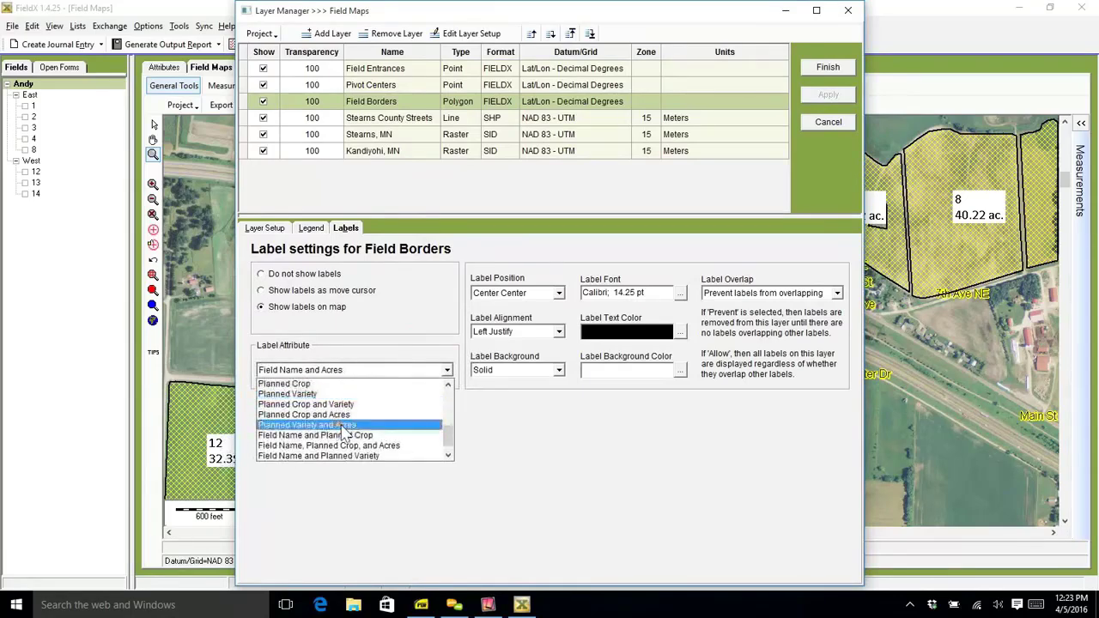
scroll(345, 455, up, 1)
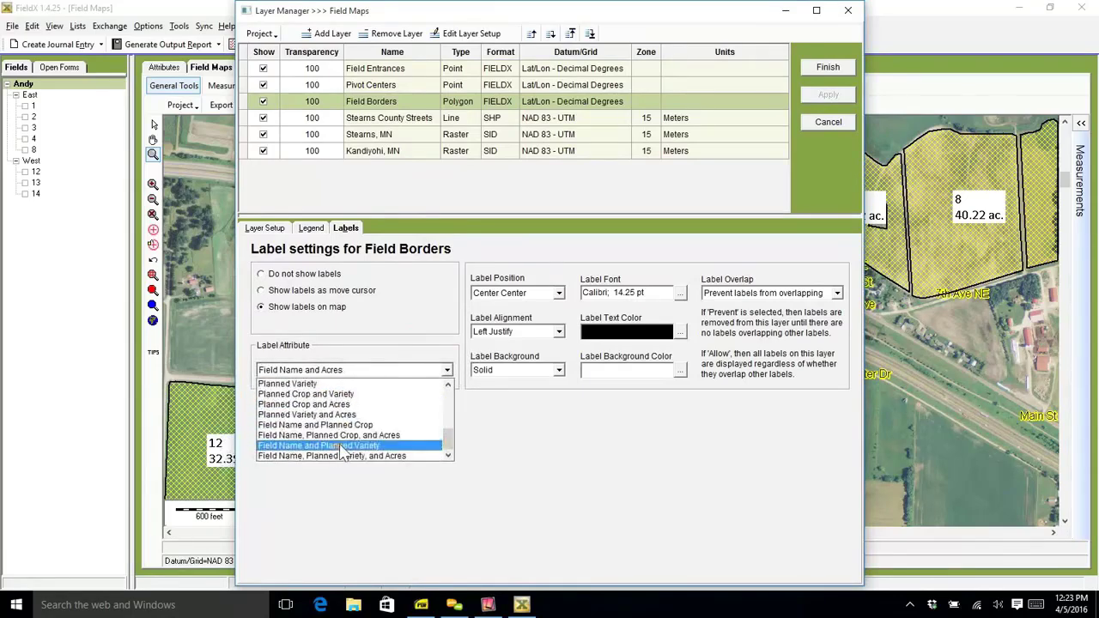
scroll(343, 437, up, 4)
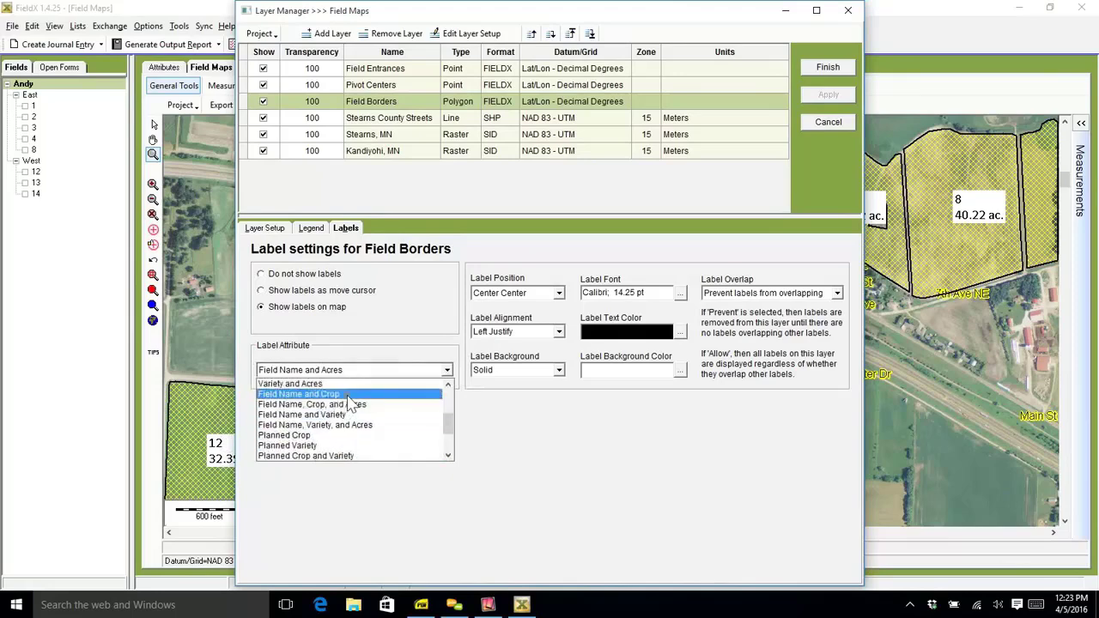
click(347, 394)
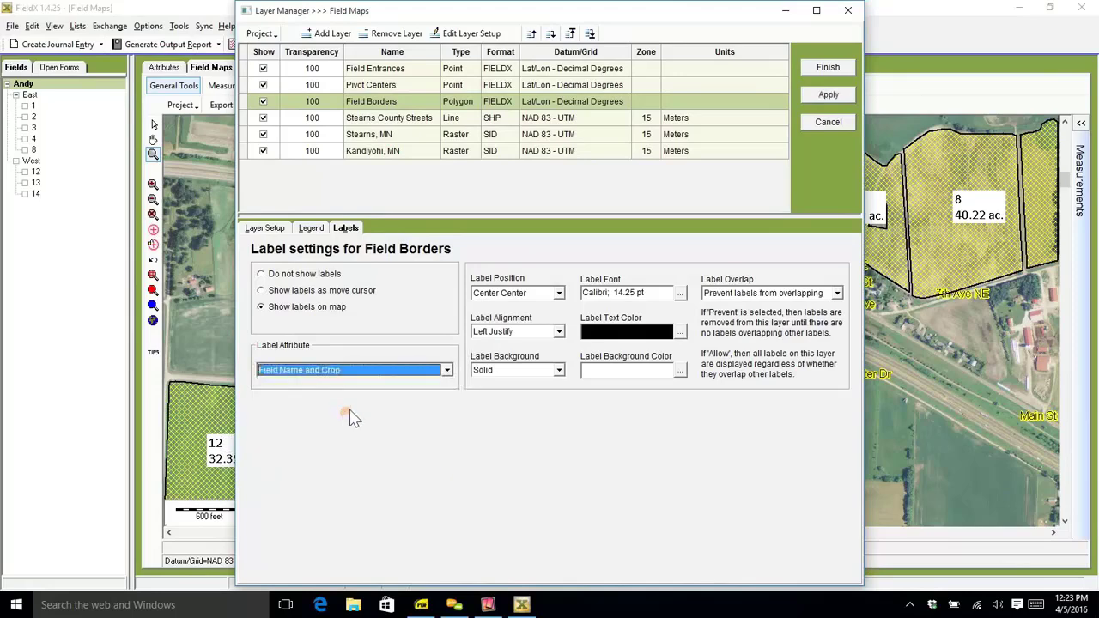
click(820, 68)
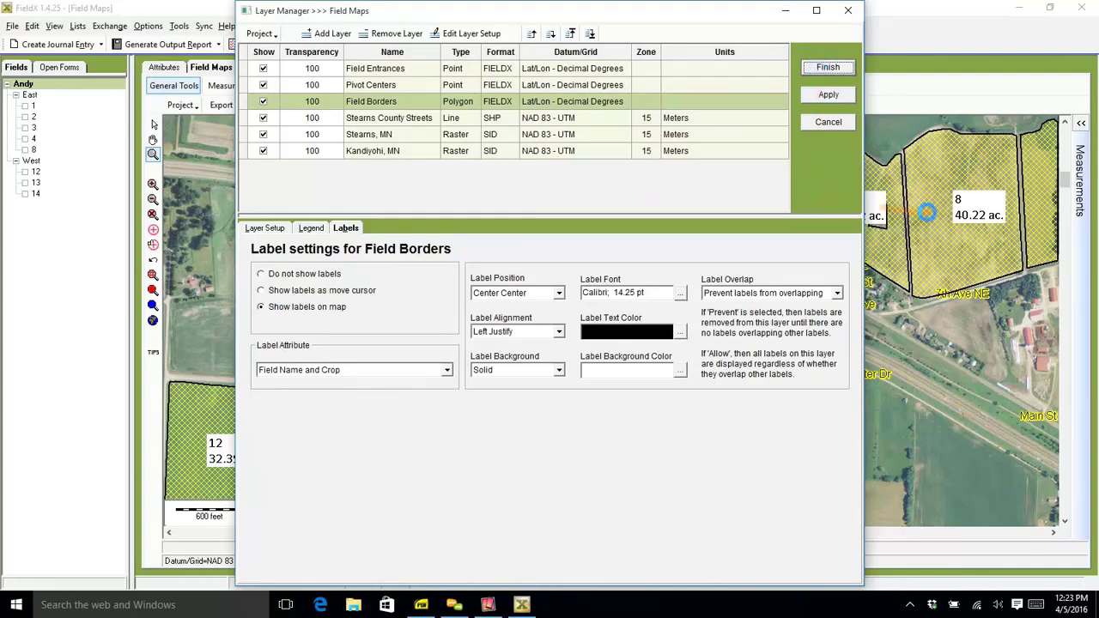